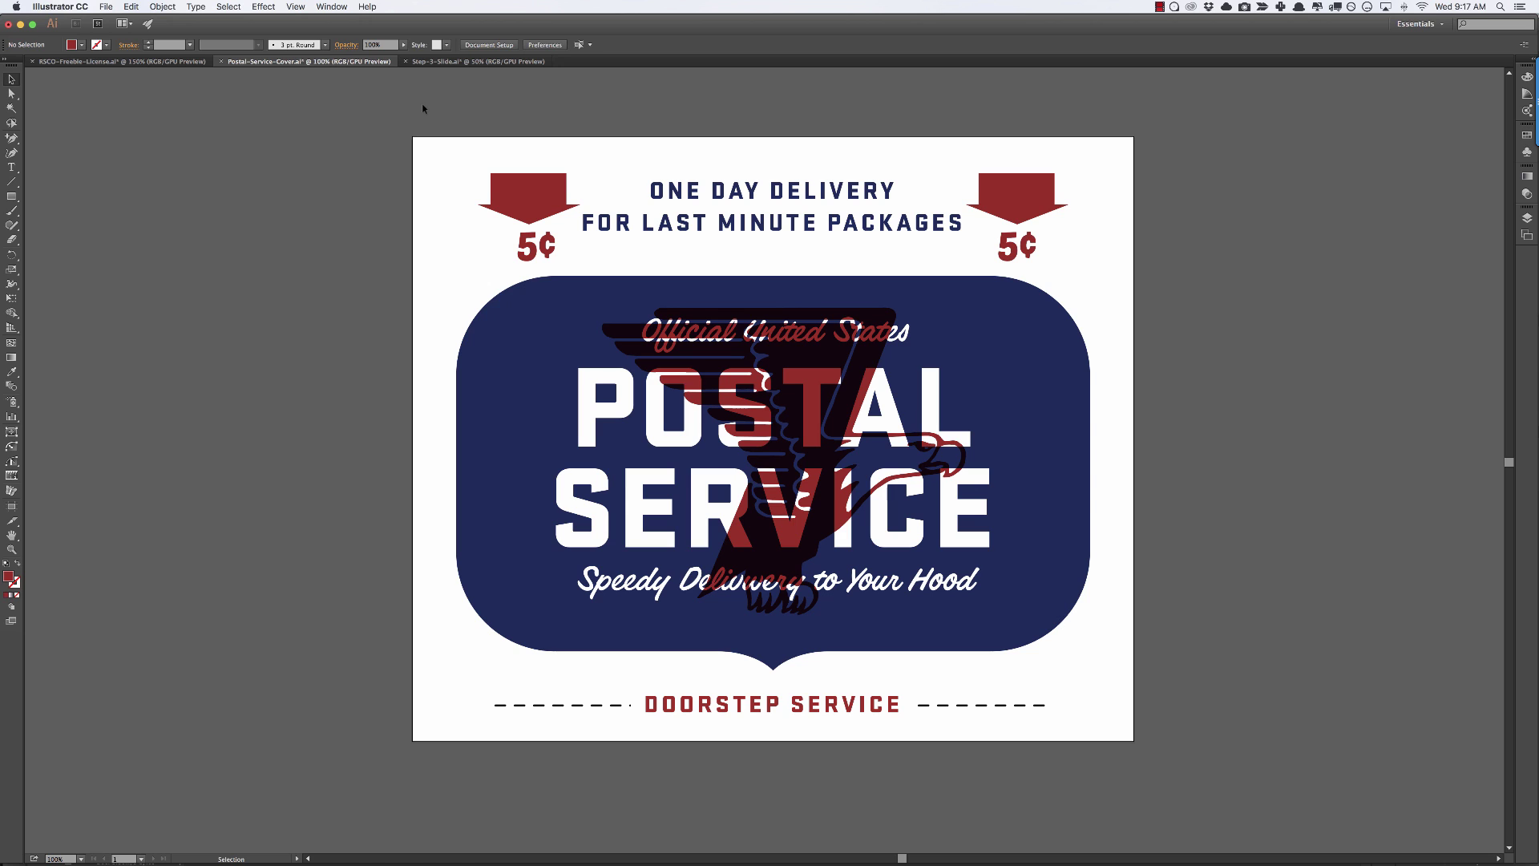
Step: Move the red eagle off the artboard beside the poster and copy all the remaining postal artwork
{"action": "left_click_drag", "start_coordinate": [445, 154], "coordinate": [721, 359]}
{"action": "left_click_drag", "start_coordinate": [715, 468], "coordinate": [1332, 416]}
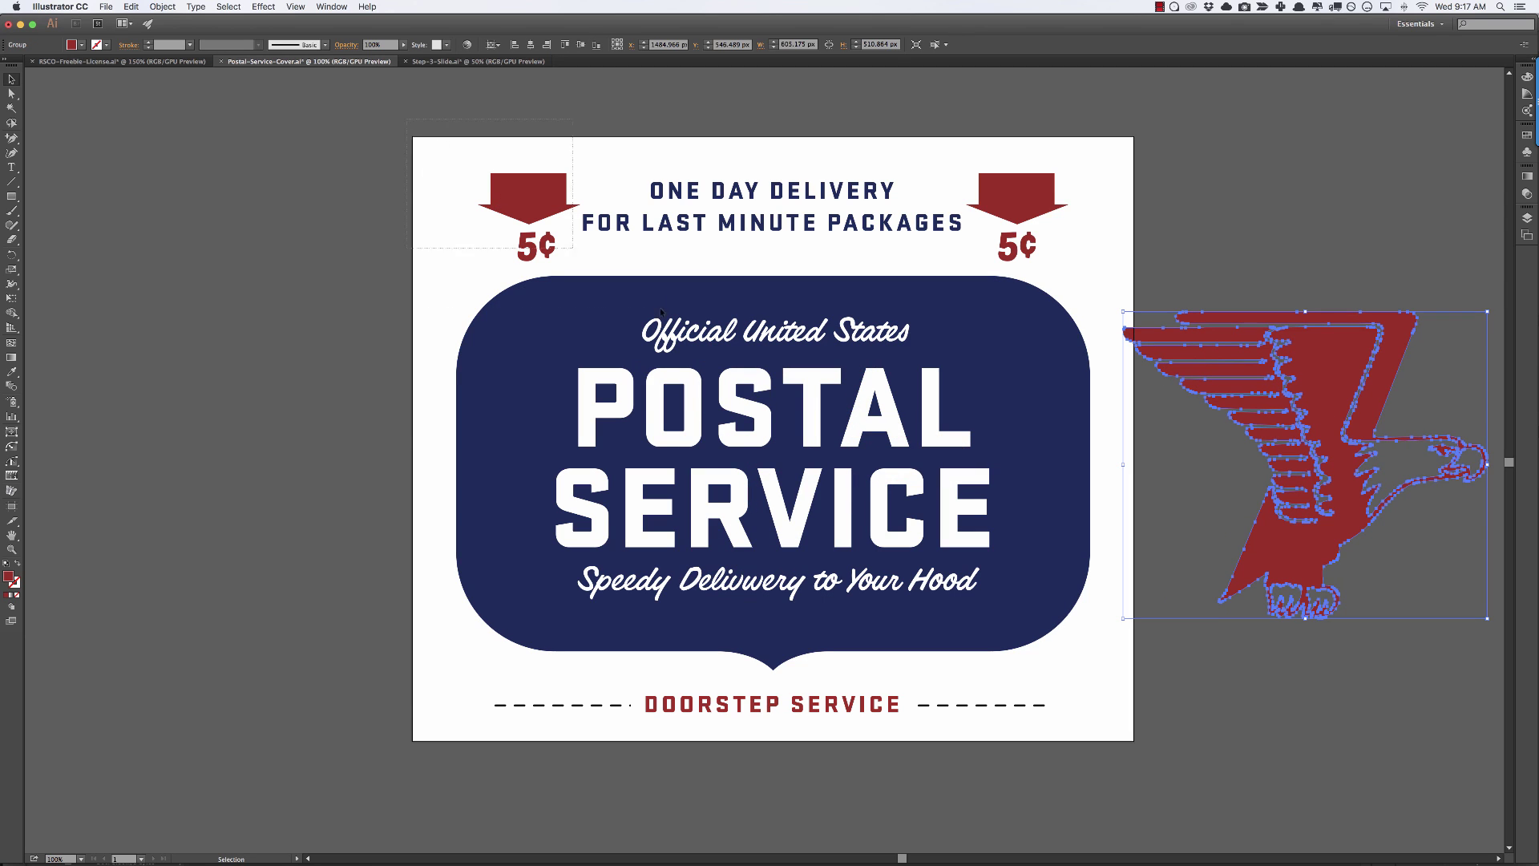
{"action": "left_click_drag", "start_coordinate": [1097, 752], "coordinate": [904, 329]}
{"action": "key", "text": "a"}
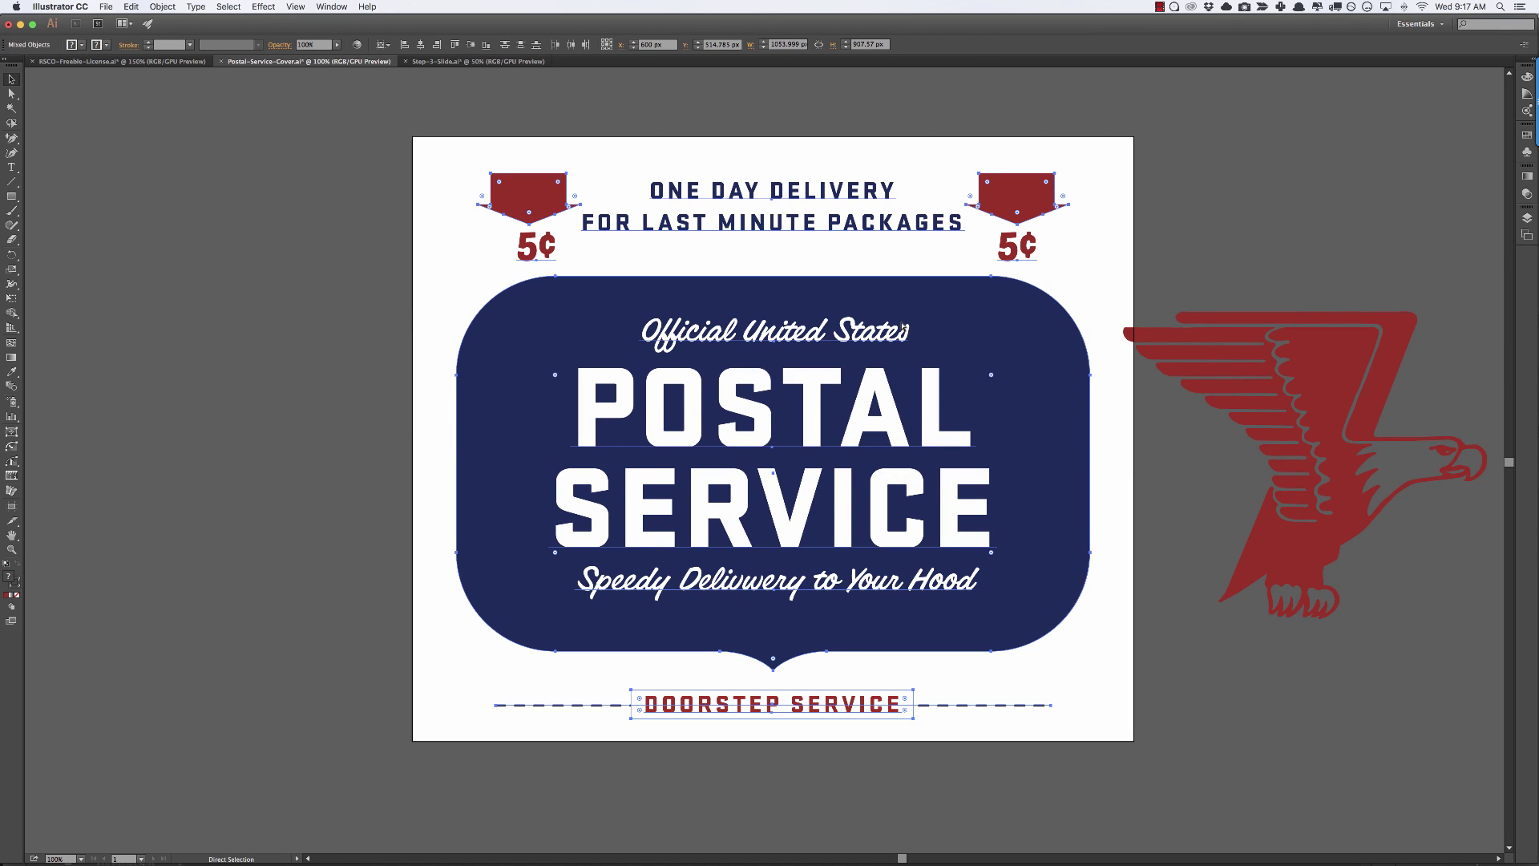
{"action": "key", "text": "super+c"}
Step: Switch to Photoshop and paste the copied postal artwork into the blank document as a Smart Object
{"action": "key", "text": "super+Tab"}
{"action": "key", "text": "super+Tab"}
{"action": "key", "text": "super+Tab"}
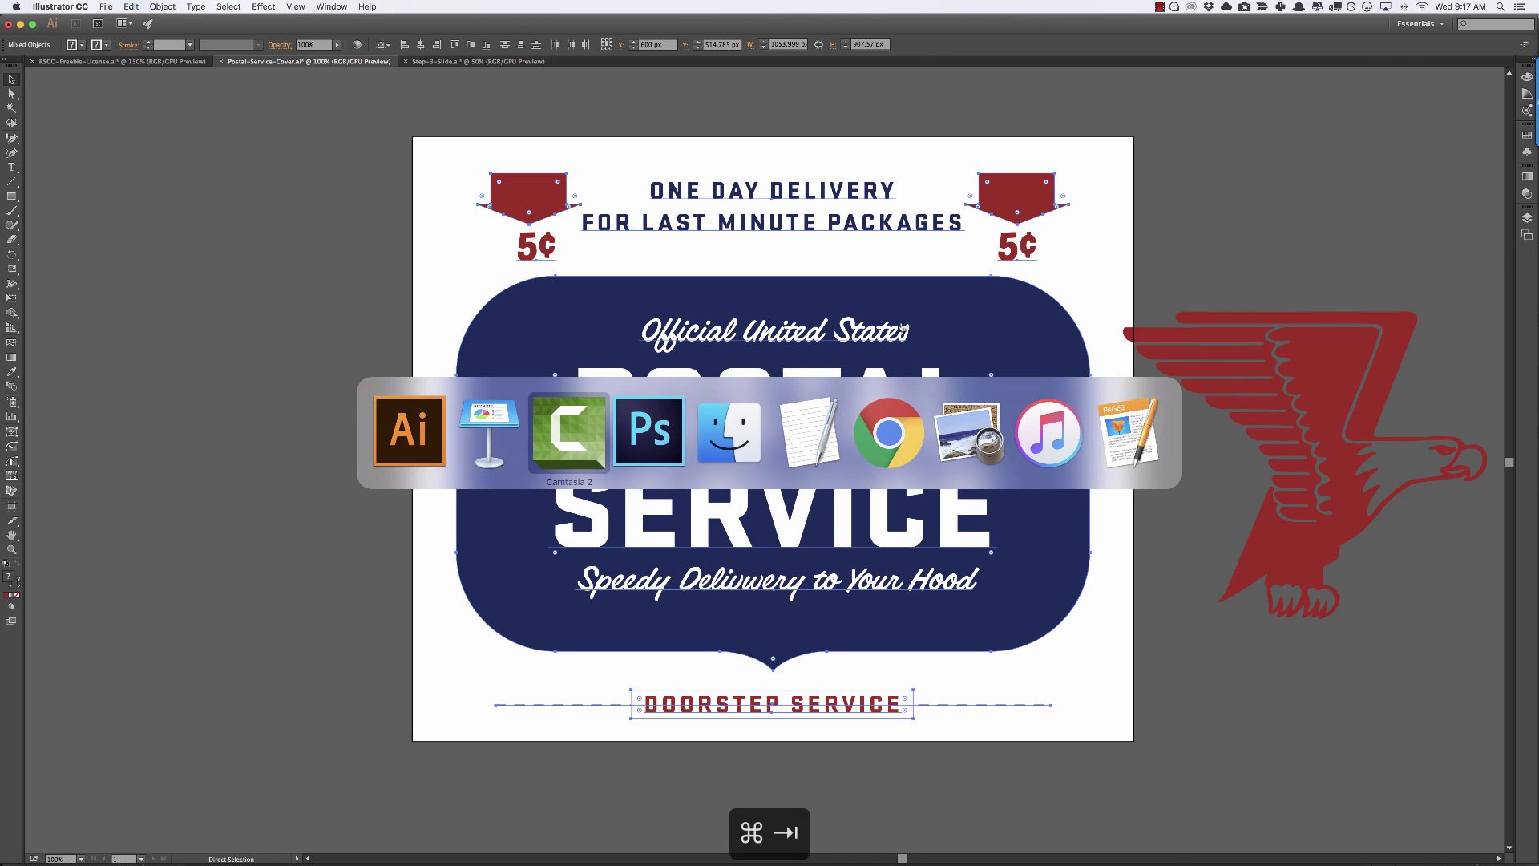
{"action": "key", "text": "super+v"}
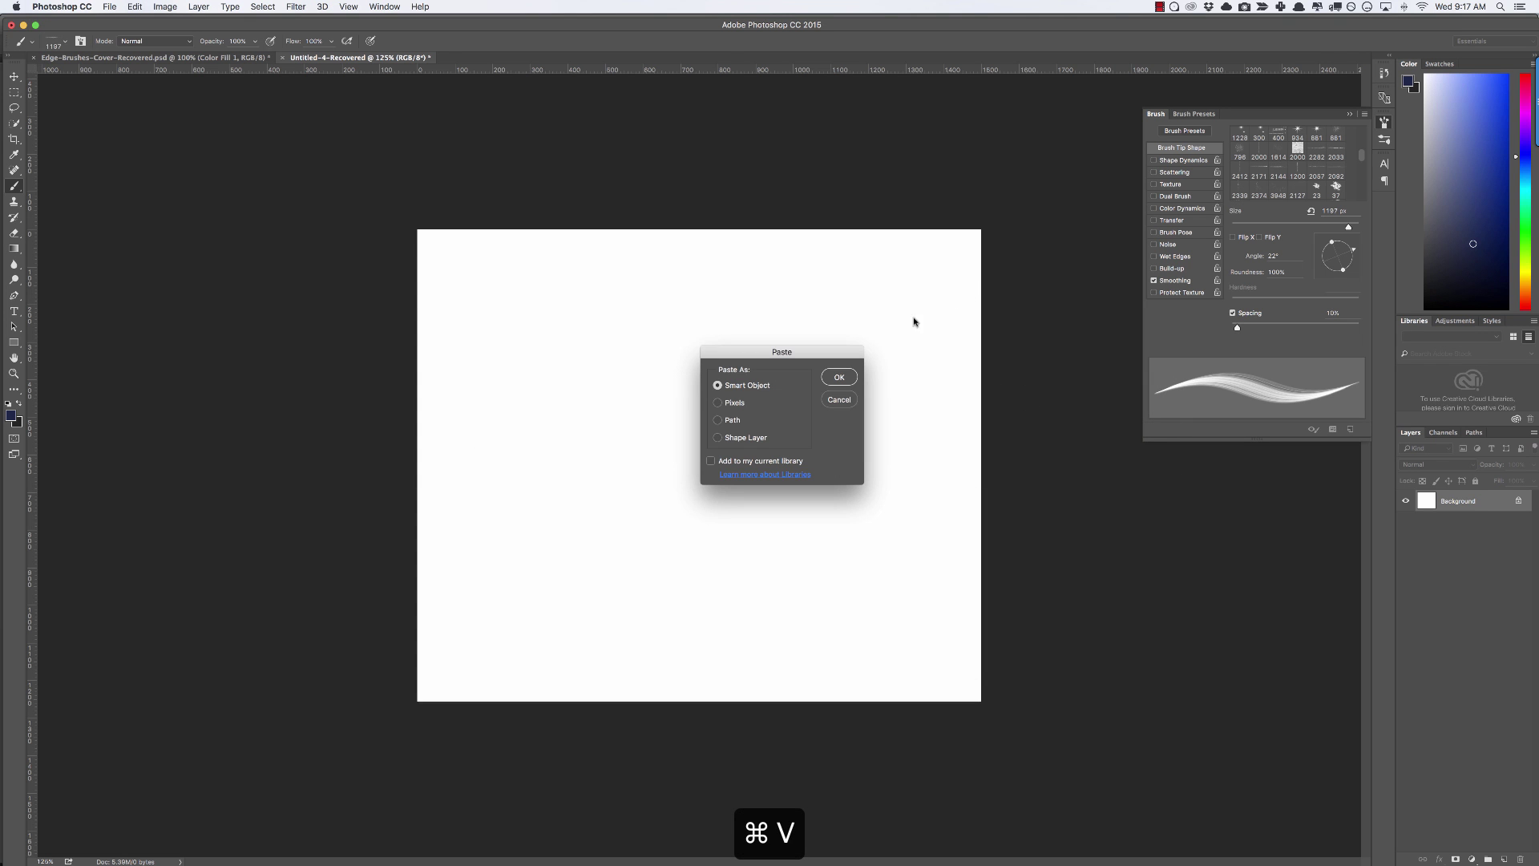
{"action": "left_click", "coordinate": [840, 377]}
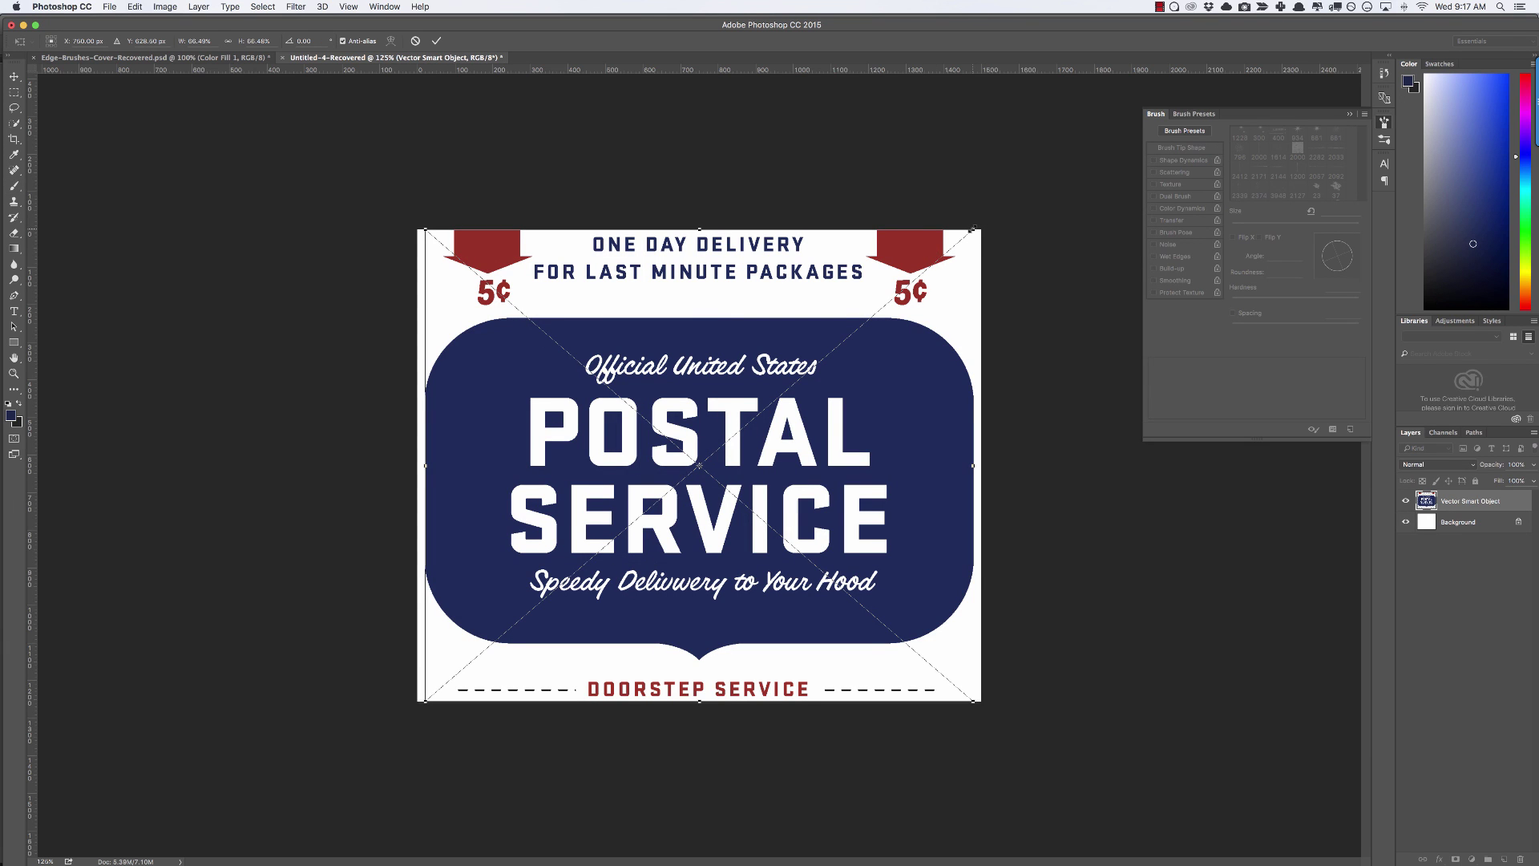
Step: Scale the pasted artwork down to leave a margin inside the canvas and rename its layer Postal Service
{"action": "left_click_drag", "start_coordinate": [972, 230], "coordinate": [950, 246]}
{"action": "key", "text": "Return"}
{"action": "key", "text": "b"}
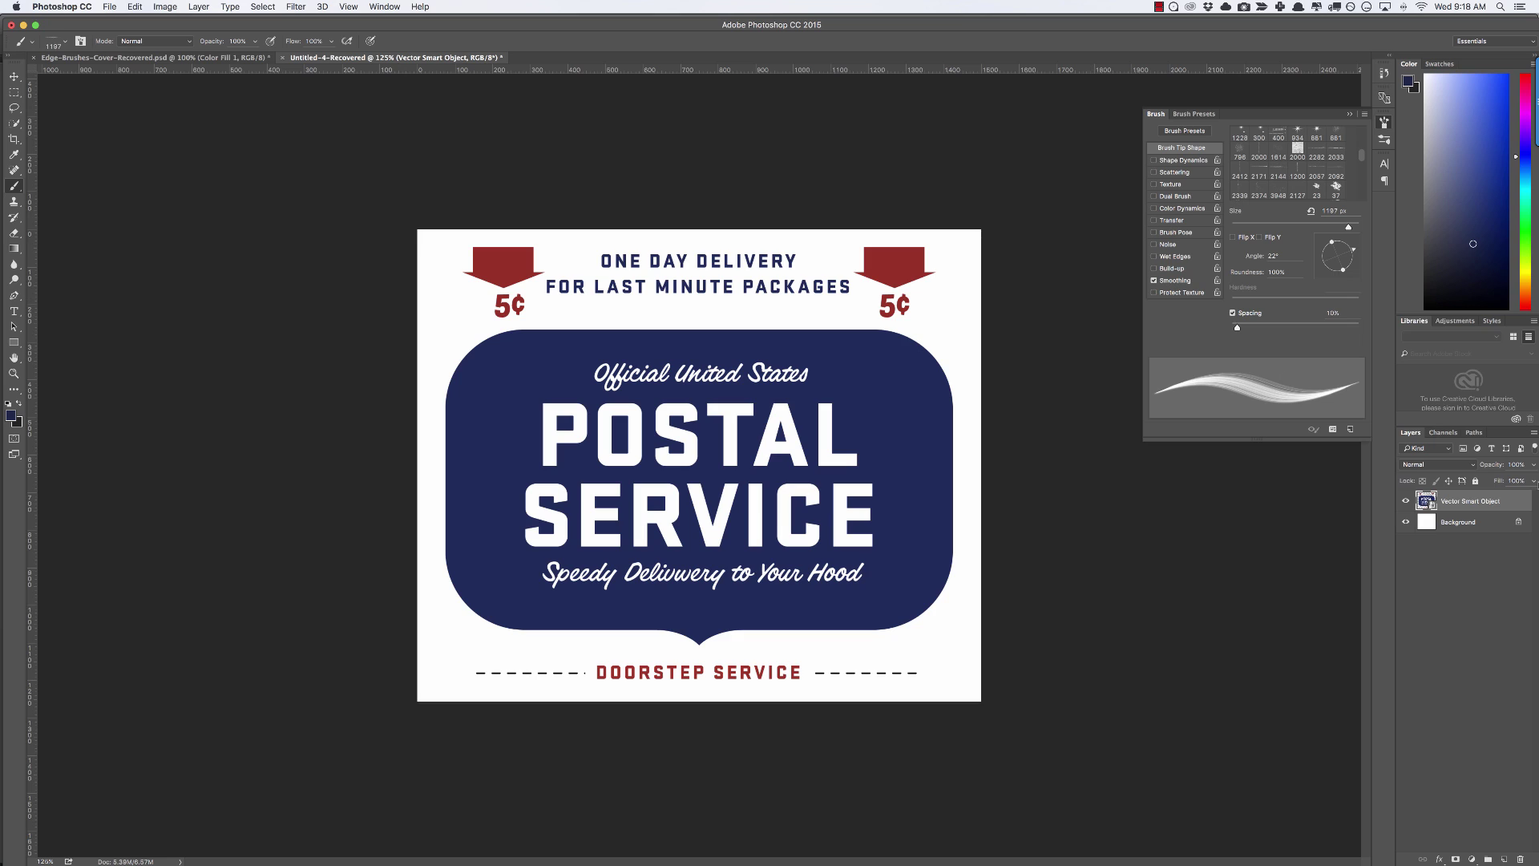
{"action": "double_click", "coordinate": [1460, 503]}
{"action": "type", "text": "Postal Service"}
{"action": "key", "text": "Return"}
Step: Copy the red eagle from the Illustrator artwork and paste it into the Photoshop document as a Smart Object
{"action": "key", "text": "super+Tab"}
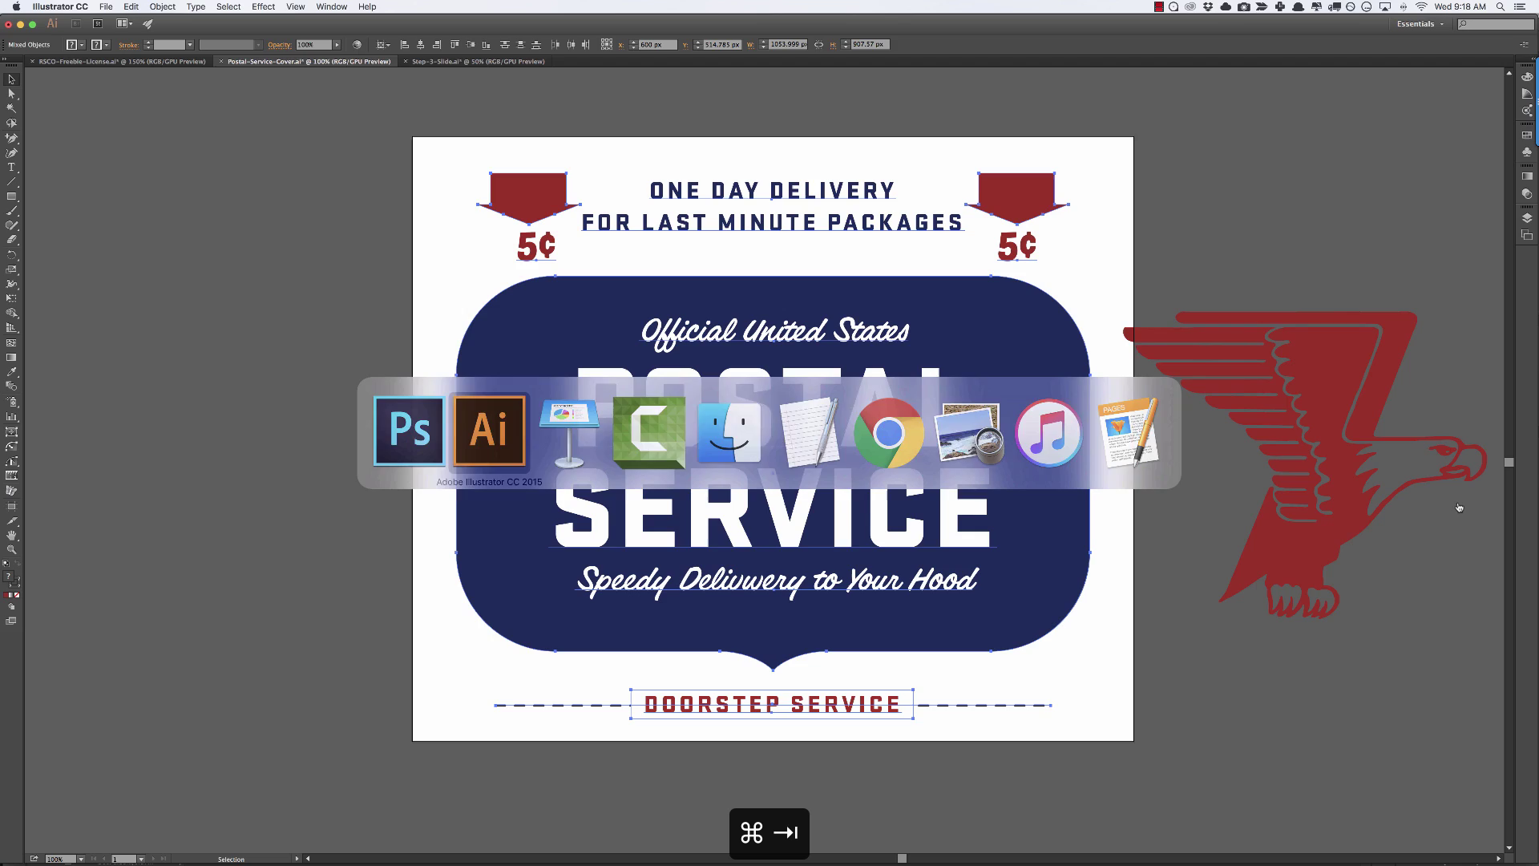
{"action": "left_click", "coordinate": [1325, 394]}
{"action": "key", "text": "super+c"}
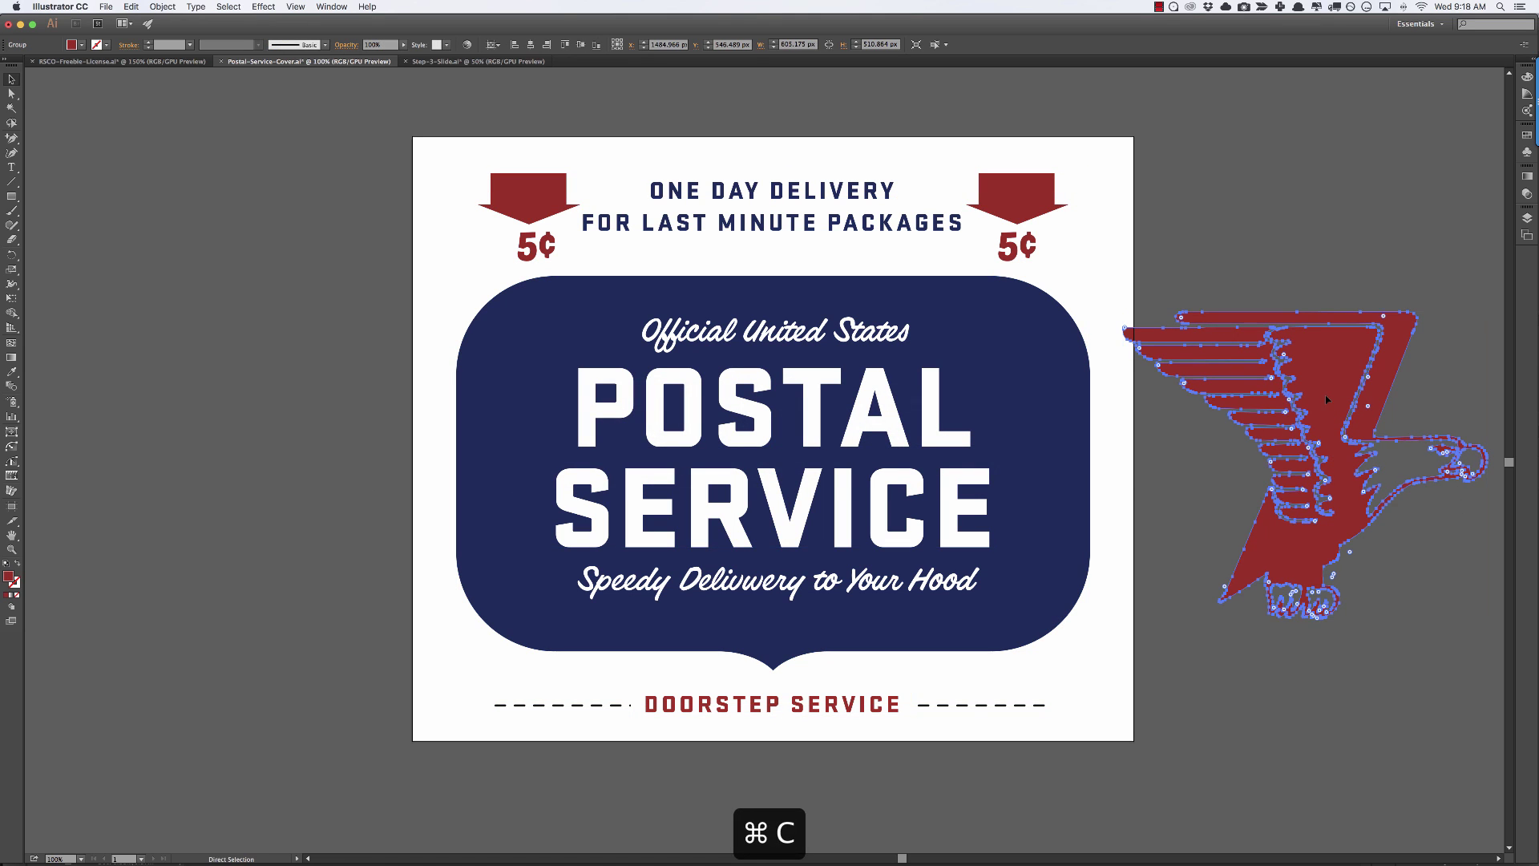
{"action": "key", "text": "super+Tab"}
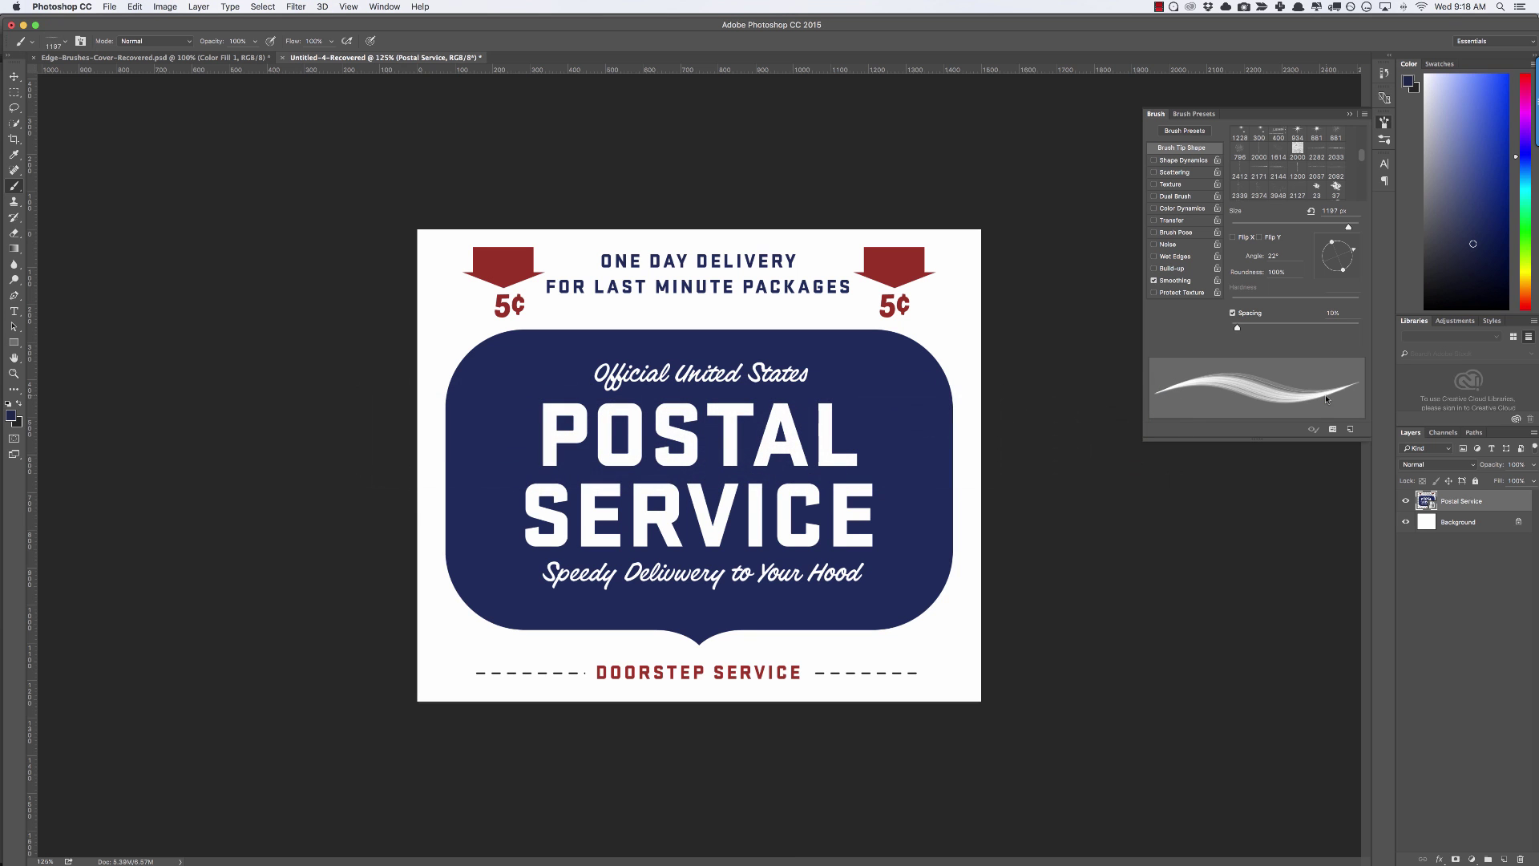
{"action": "key", "text": "super+v"}
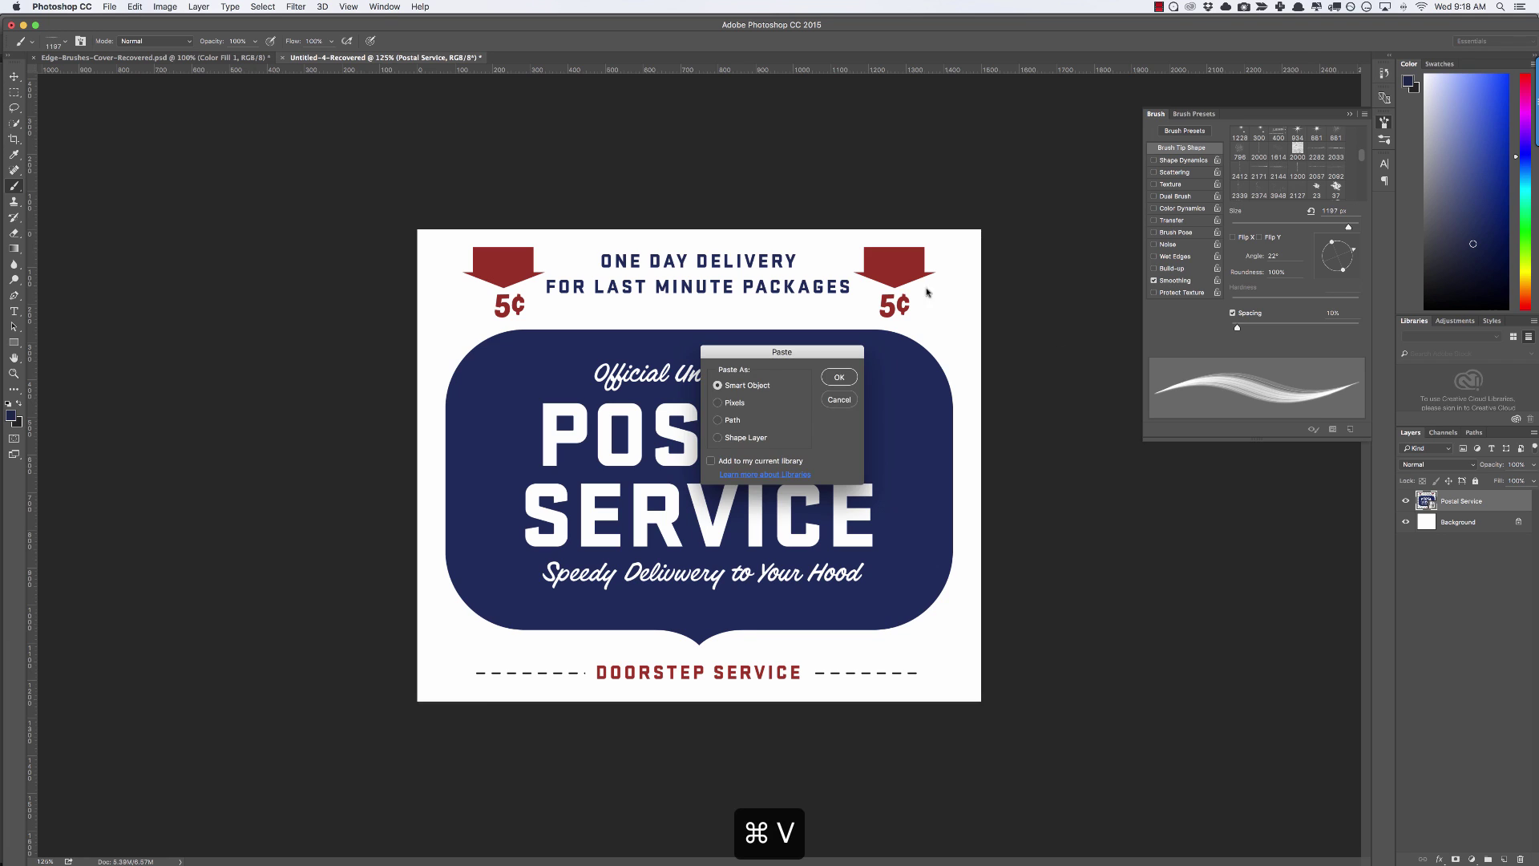
{"action": "left_click", "coordinate": [839, 377]}
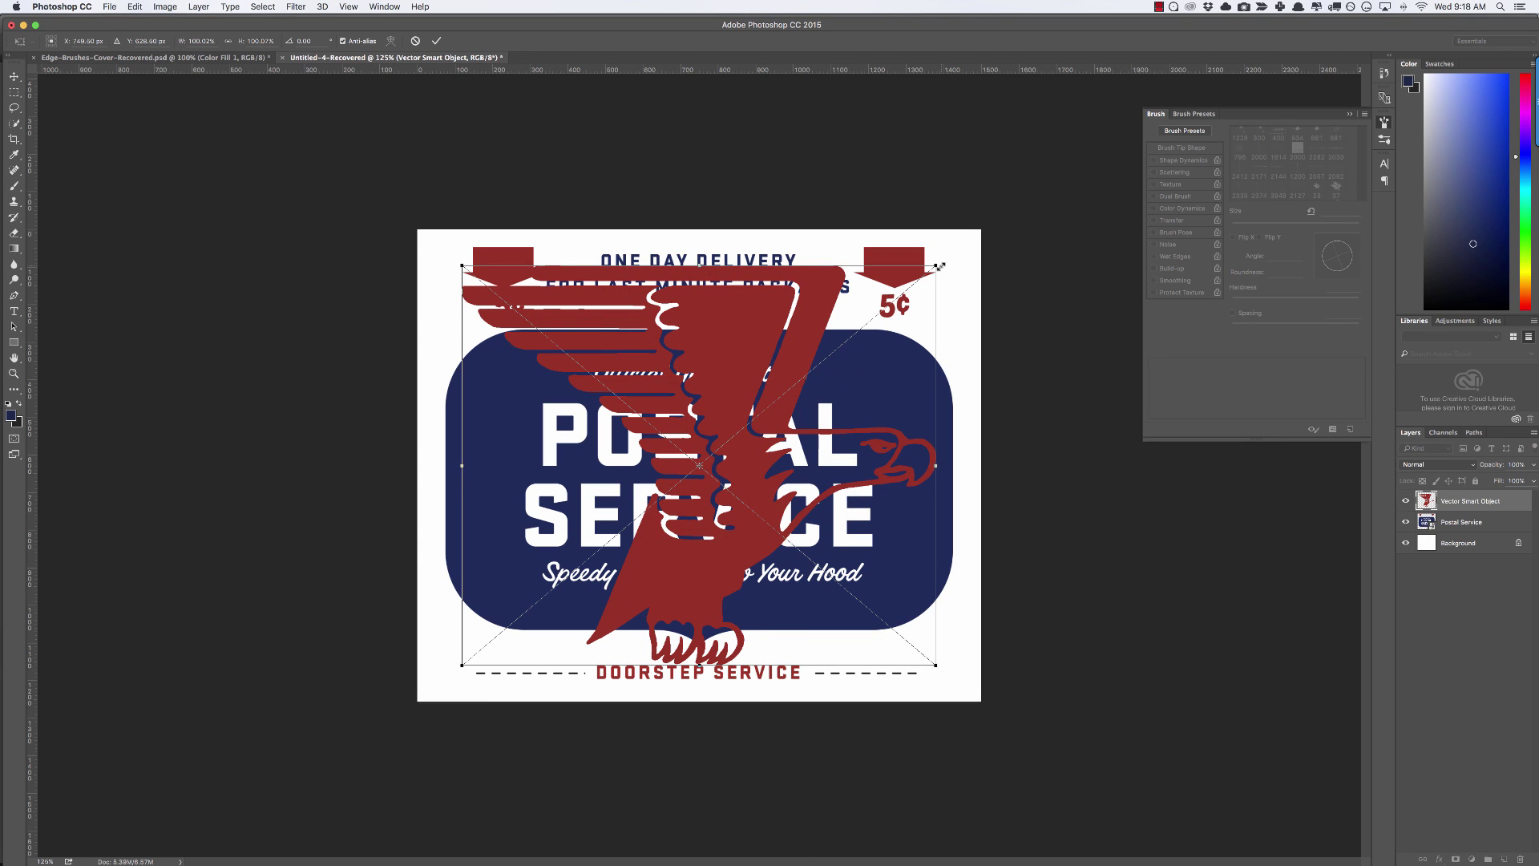
Step: Scale the eagle down to fit over the blue badge and nudge it slightly to the right
{"action": "left_click_drag", "start_coordinate": [938, 266], "coordinate": [858, 355]}
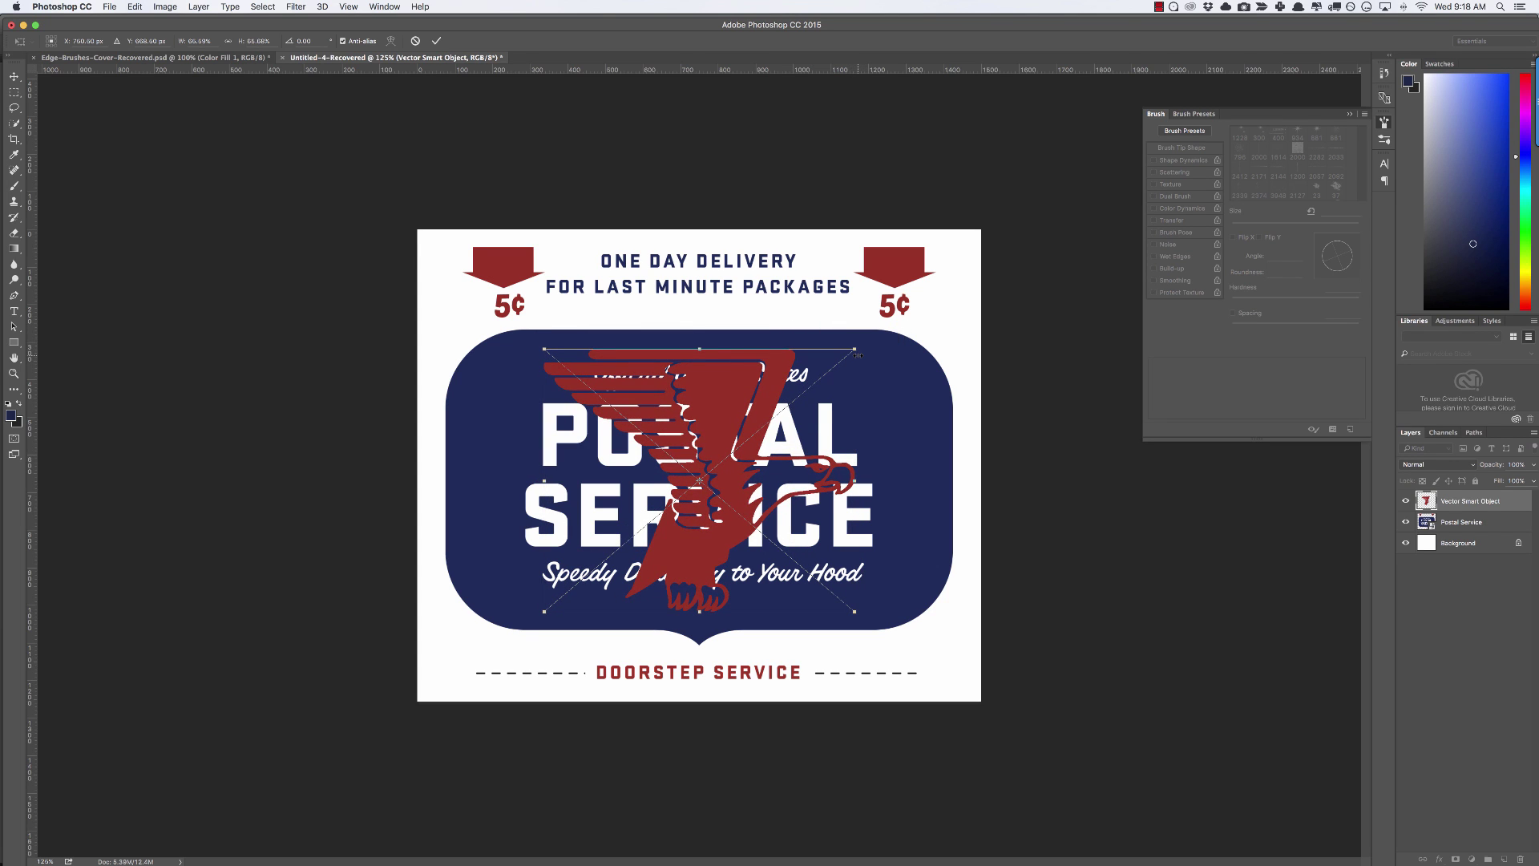
{"action": "key", "text": "shift+Right"}
{"action": "key", "text": "shift+Right"}
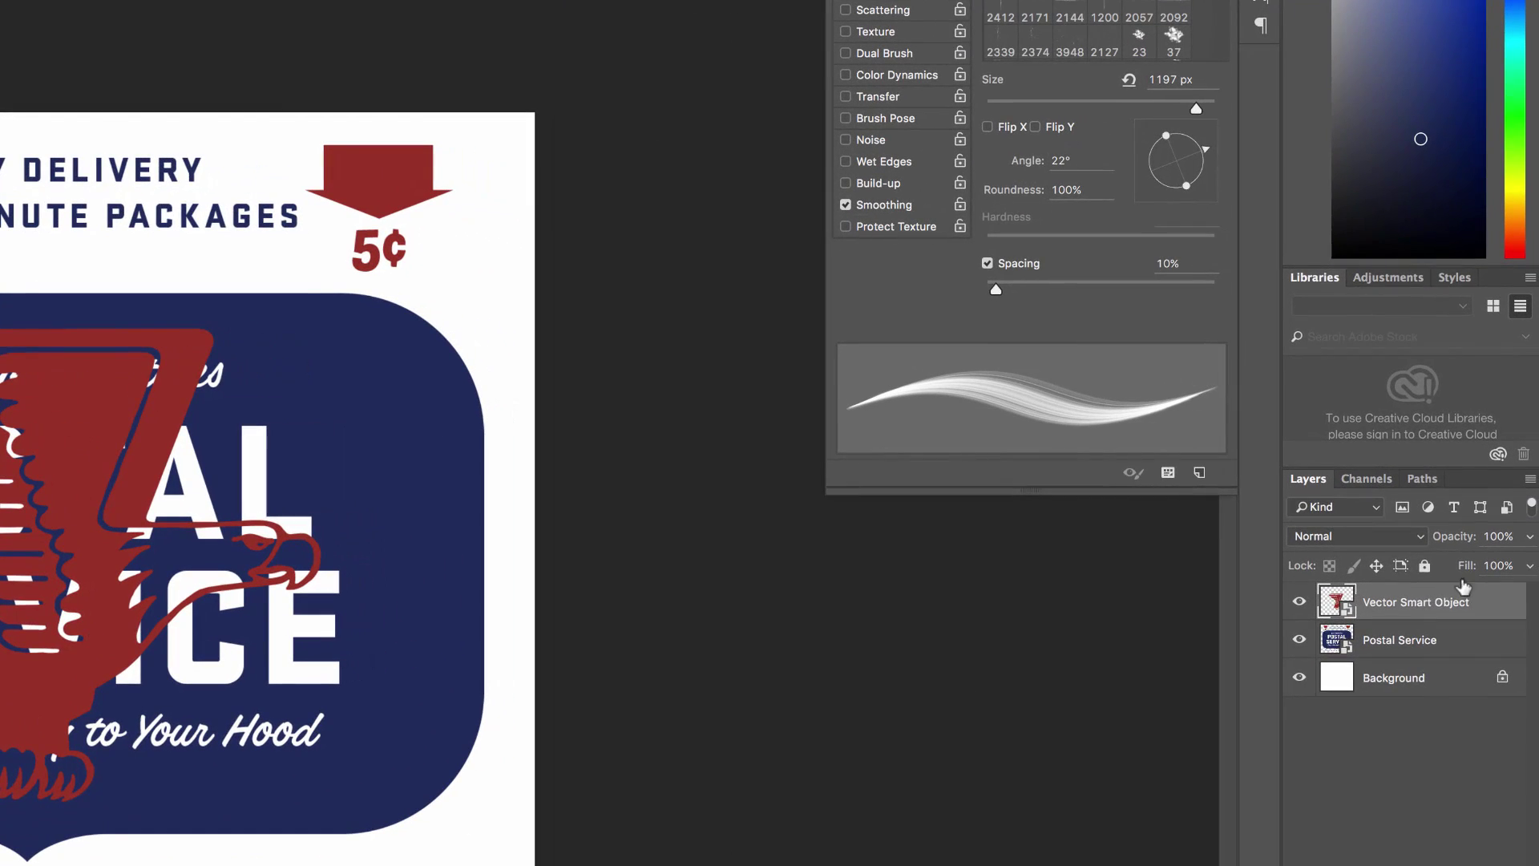
Step: Set the eagle layer's blending mode to Multiply and hide the brush settings
{"action": "left_click", "coordinate": [1405, 531]}
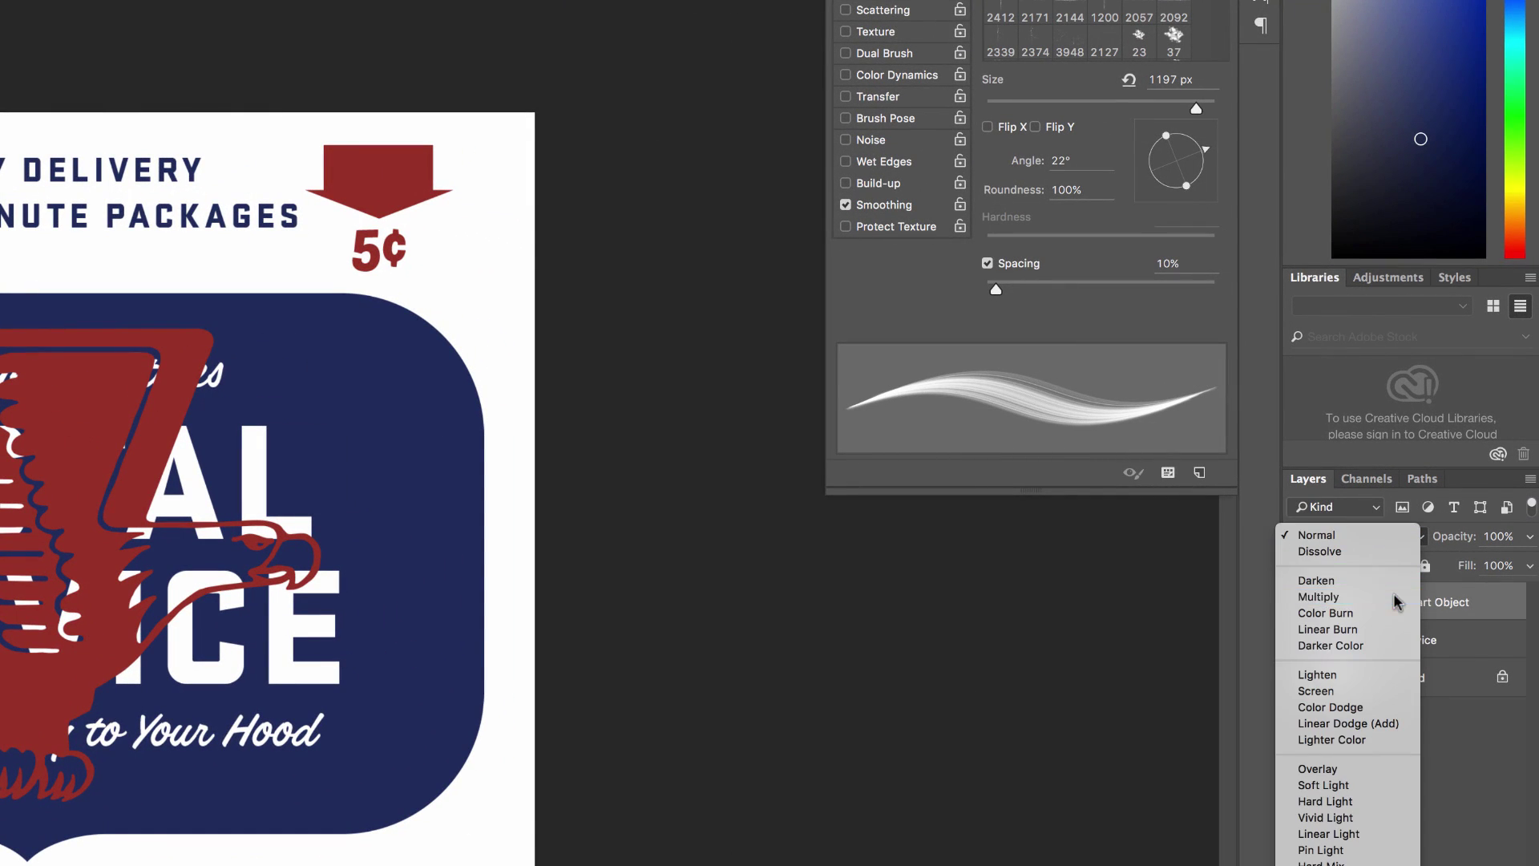
{"action": "left_click", "coordinate": [1399, 593]}
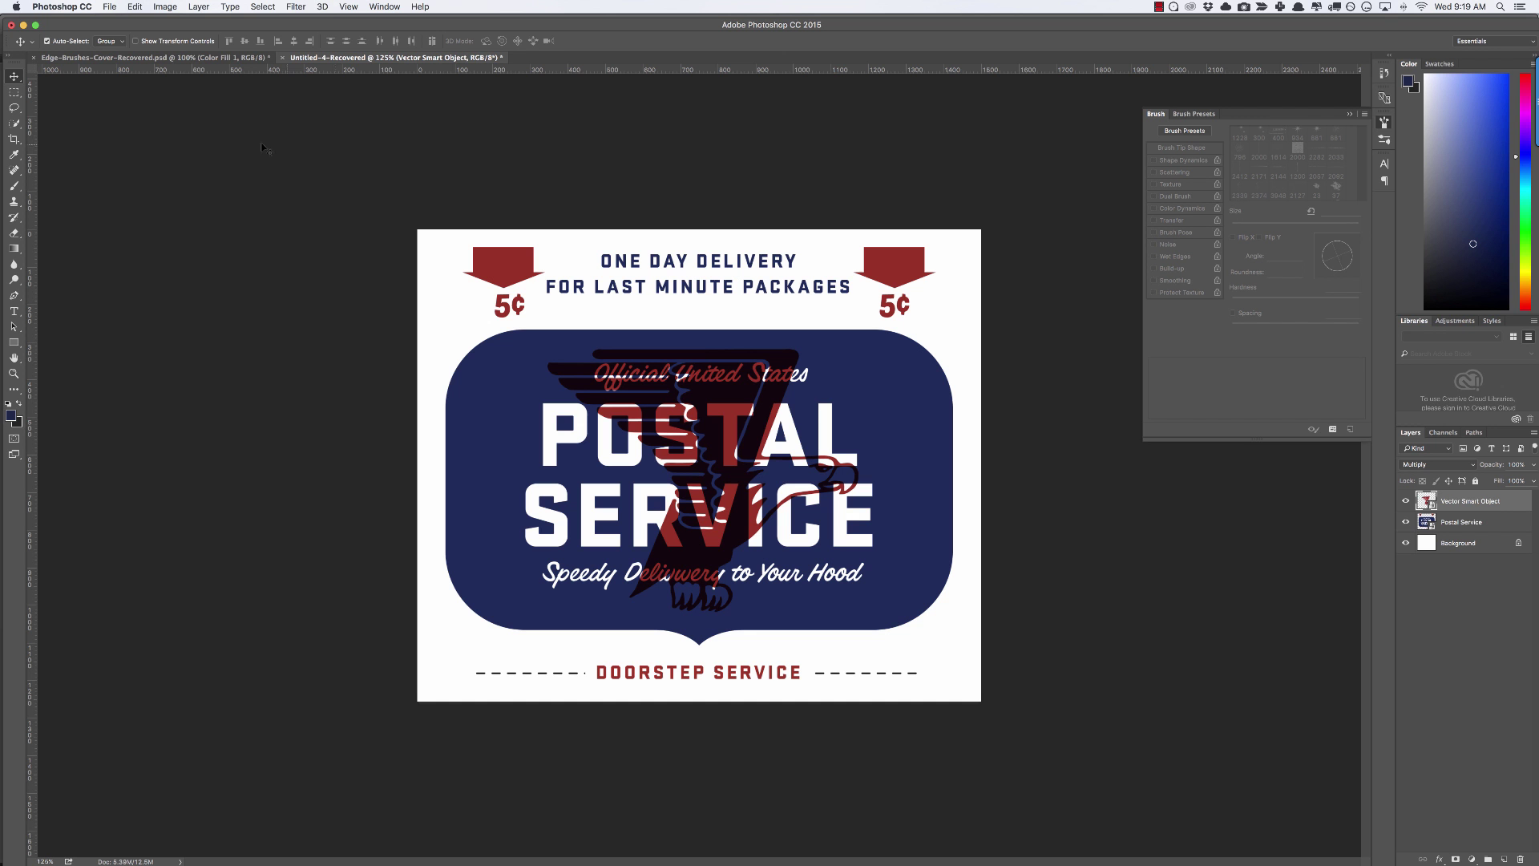
{"action": "key", "text": "F5"}
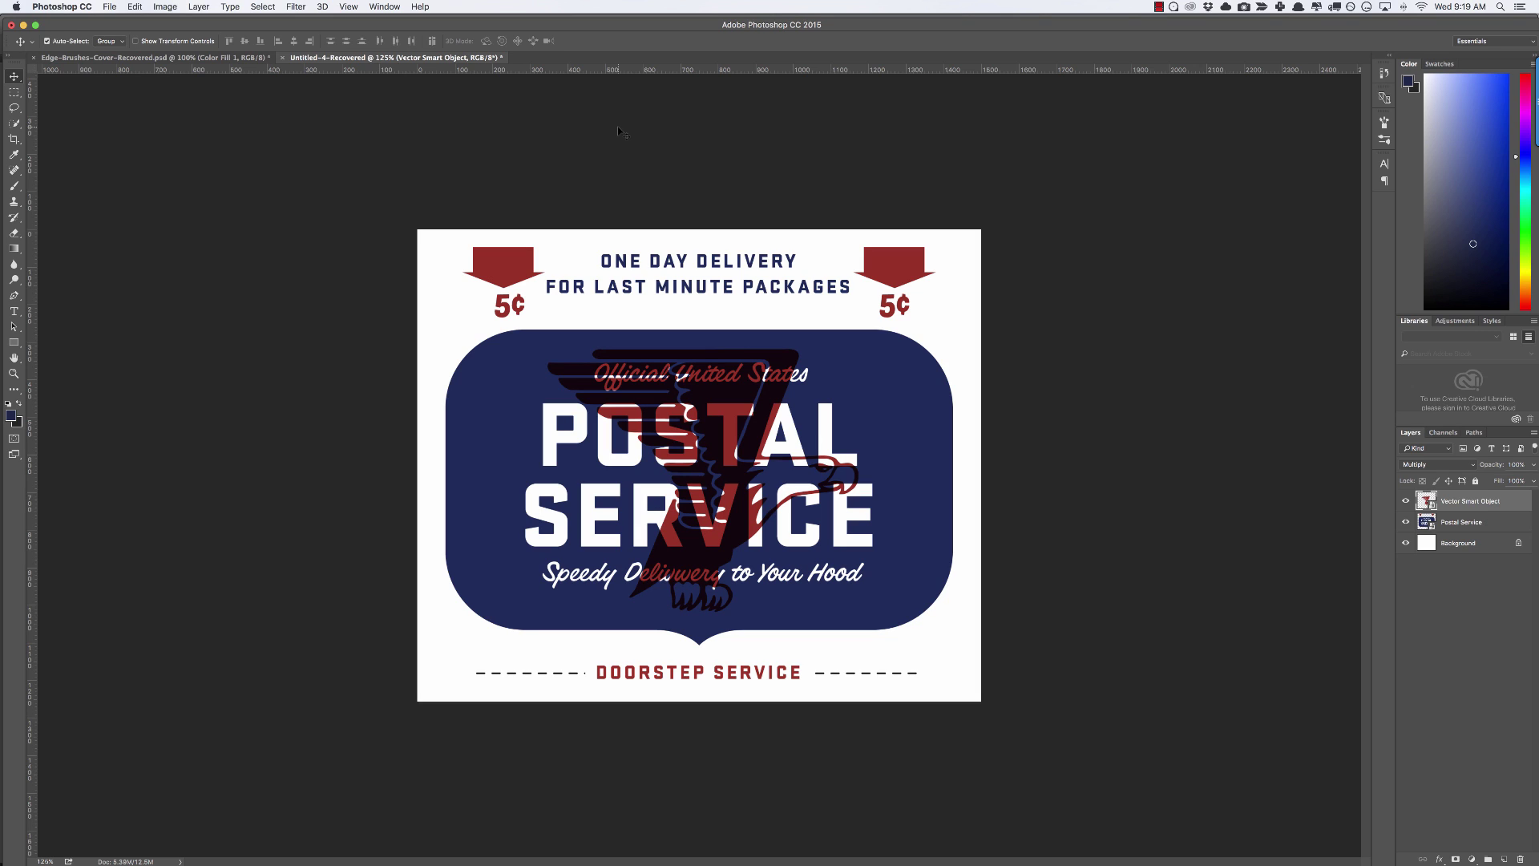
Step: Load the Edge-and-Fold-Brushes.abr file into the brush presets with the Preset Manager
{"action": "left_click", "coordinate": [135, 7]}
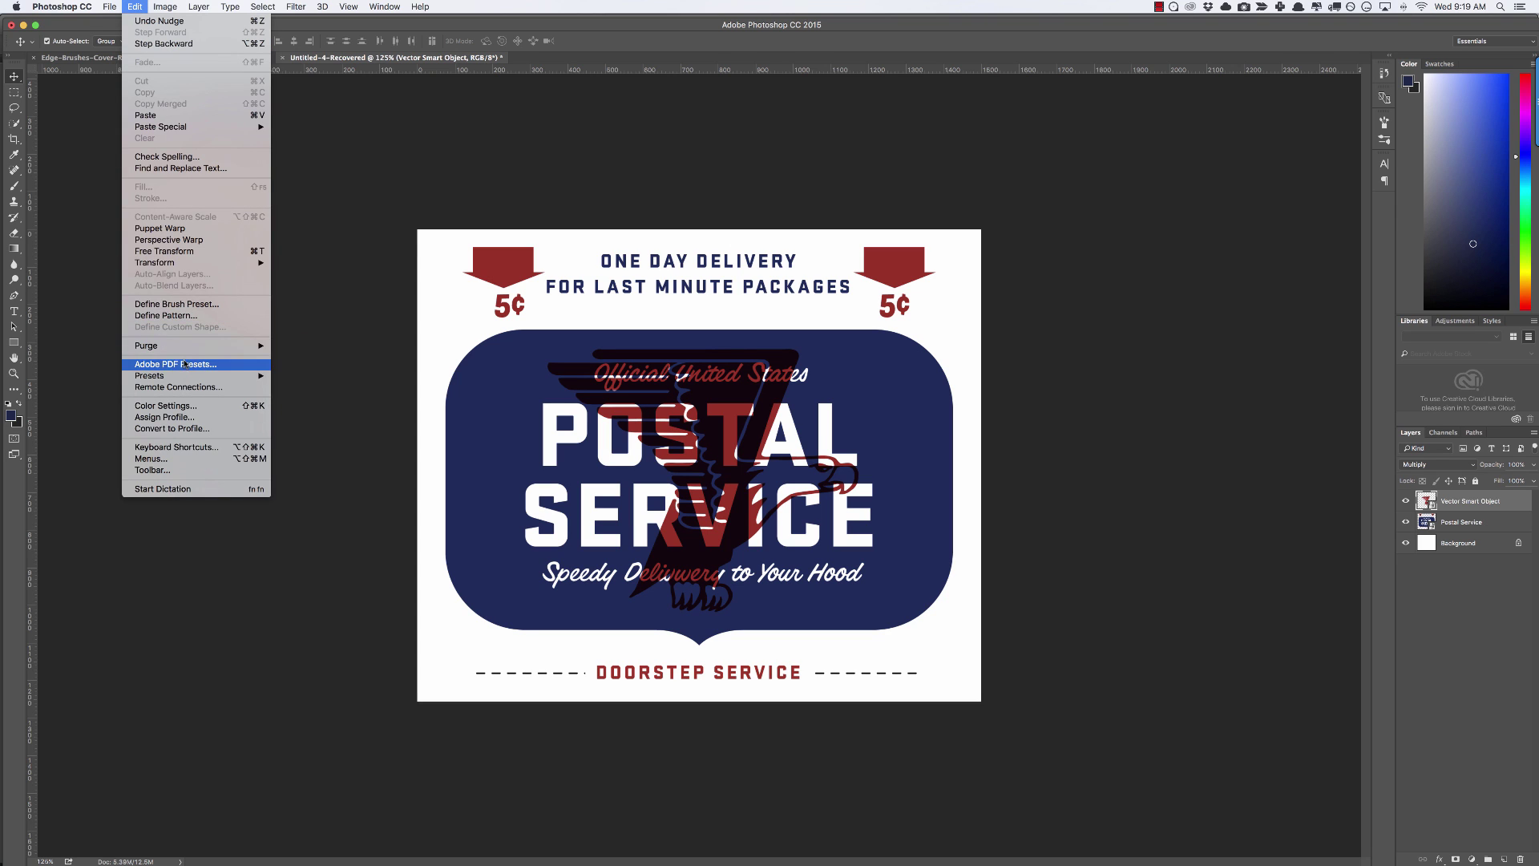
{"action": "mouse_move", "coordinate": [192, 376]}
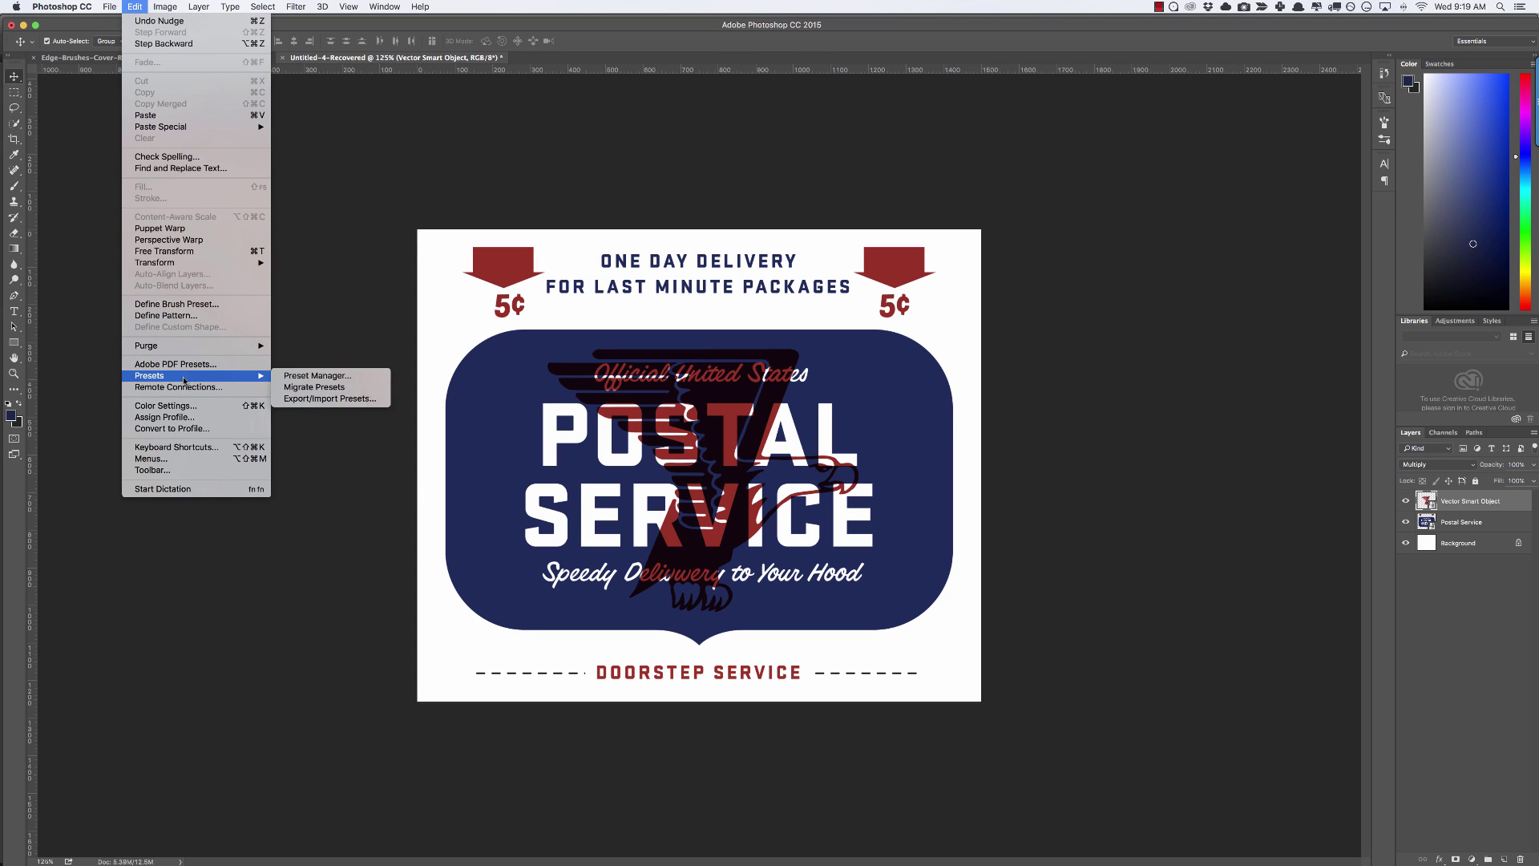
{"action": "left_click", "coordinate": [324, 378]}
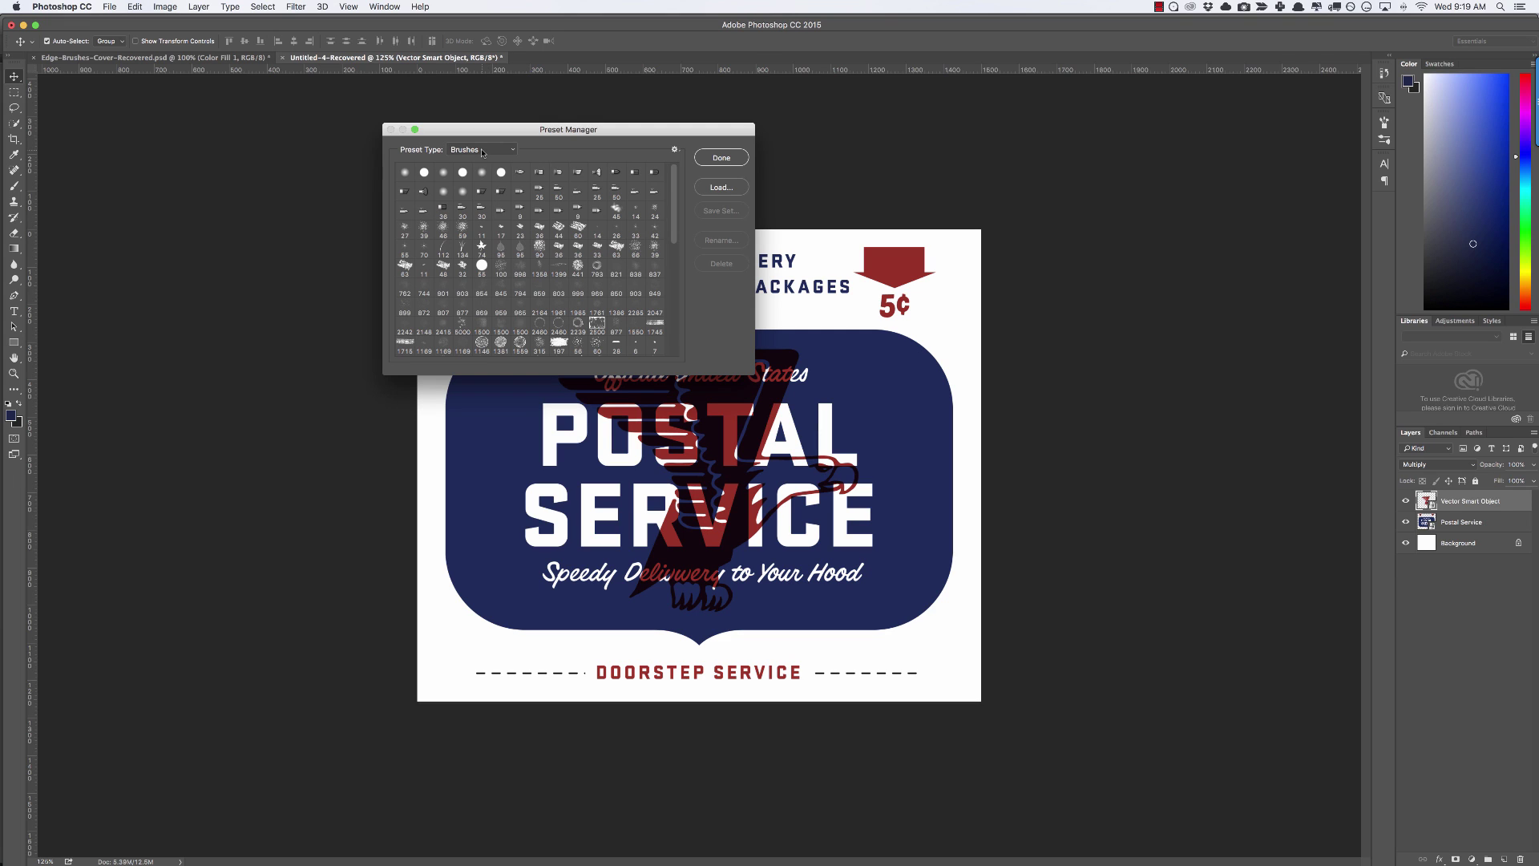
{"action": "left_click", "coordinate": [730, 189]}
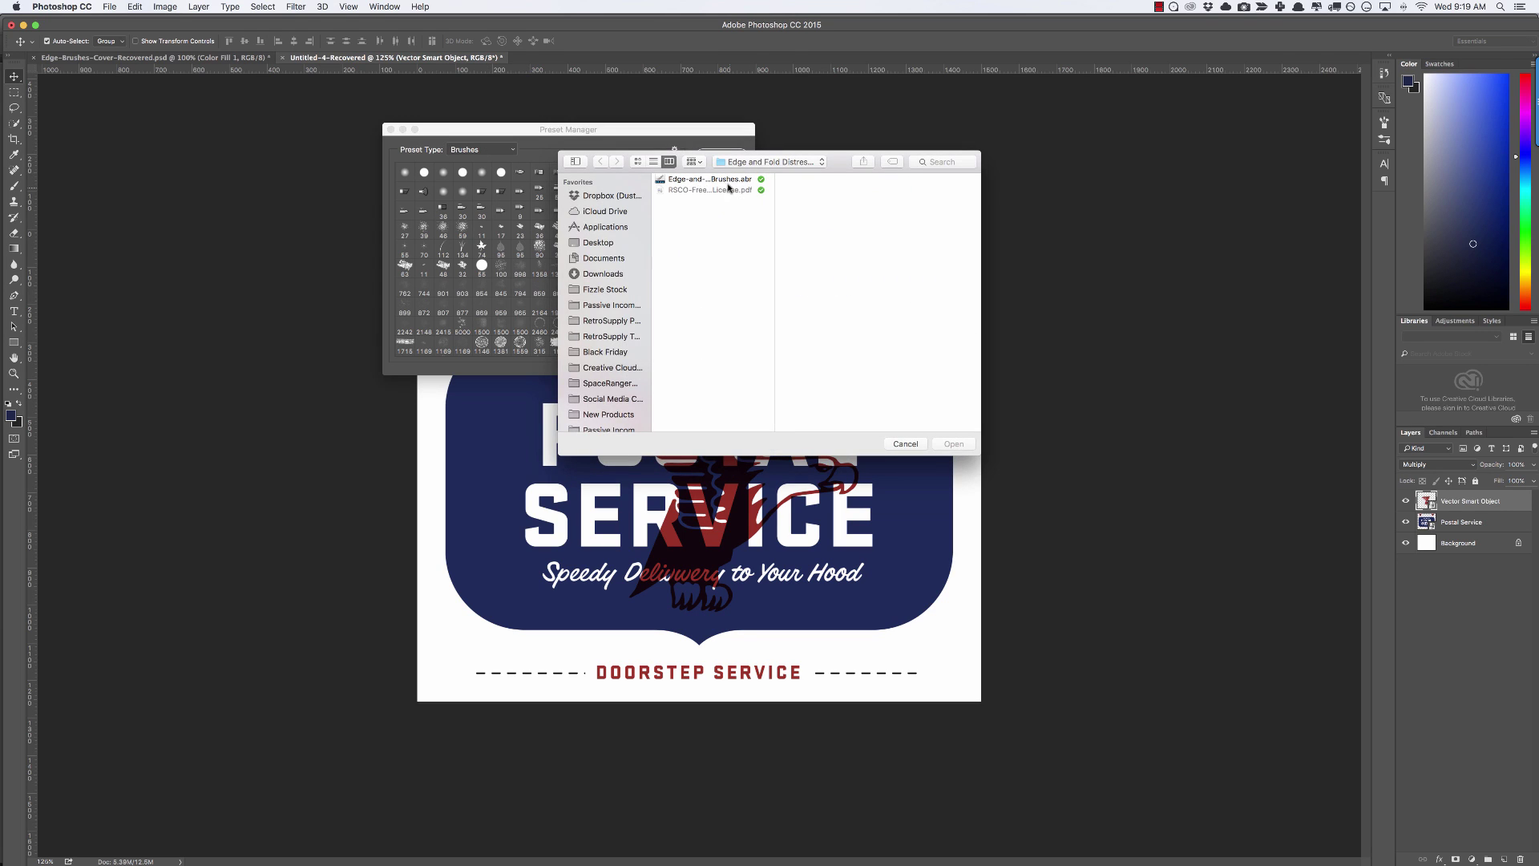
{"action": "left_click", "coordinate": [685, 180]}
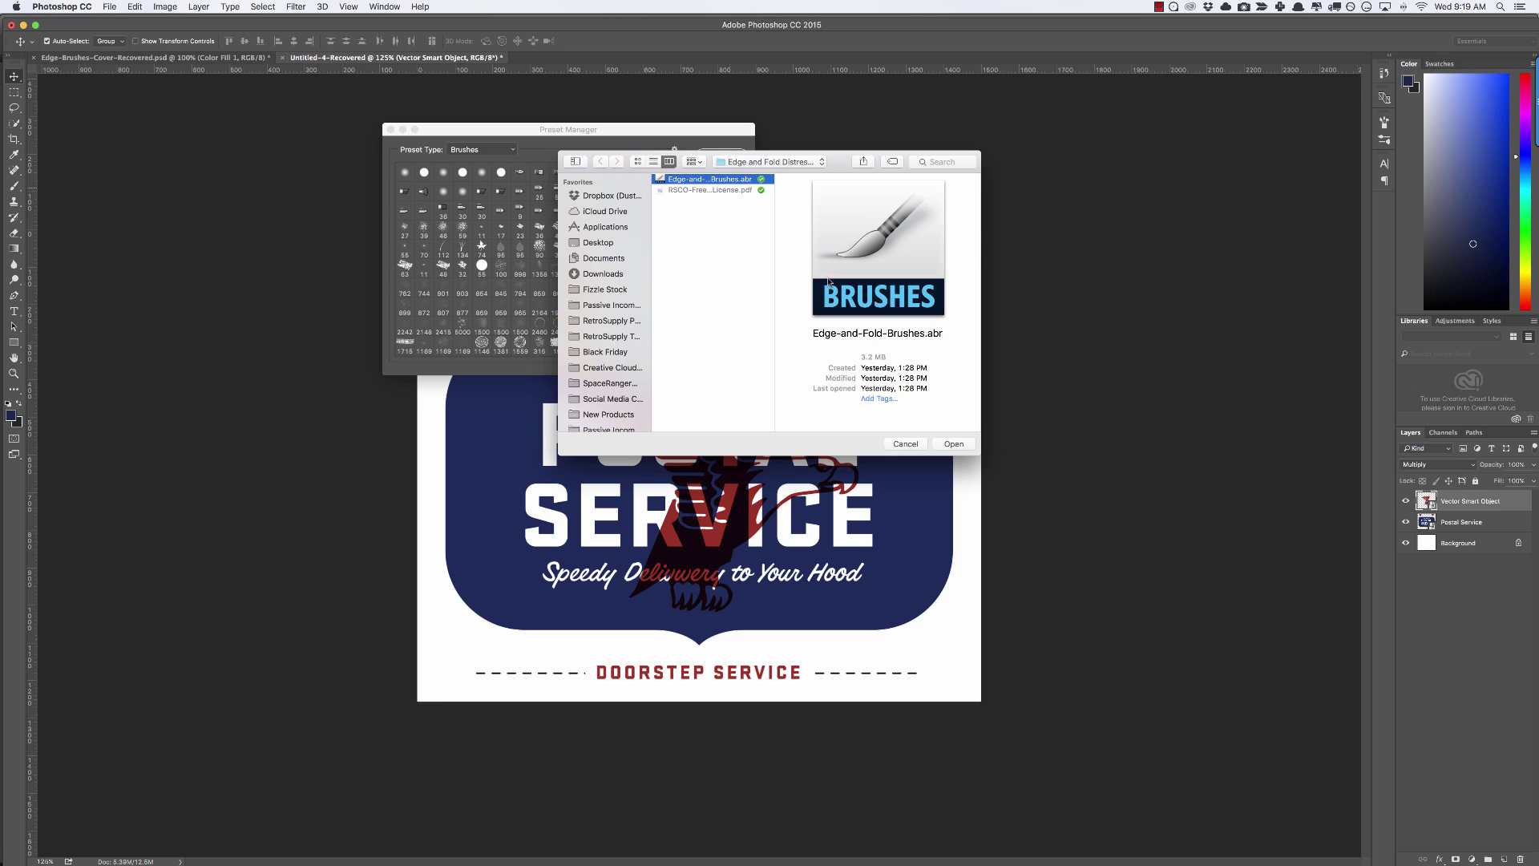
{"action": "left_click", "coordinate": [954, 444]}
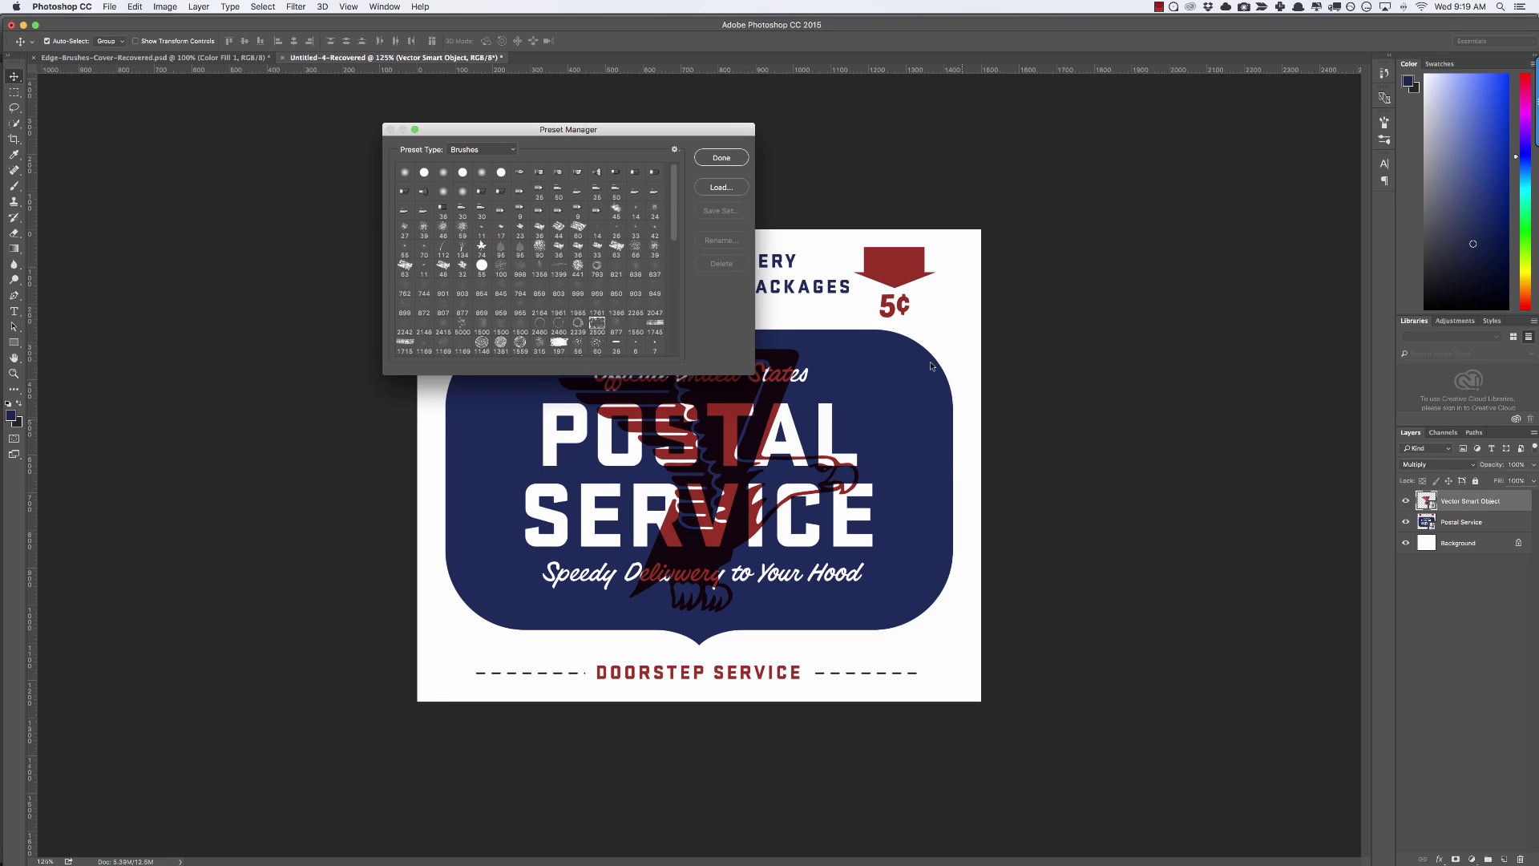
{"action": "scroll", "coordinate": [596, 270], "scroll_direction": "down", "scroll_amount": 10}
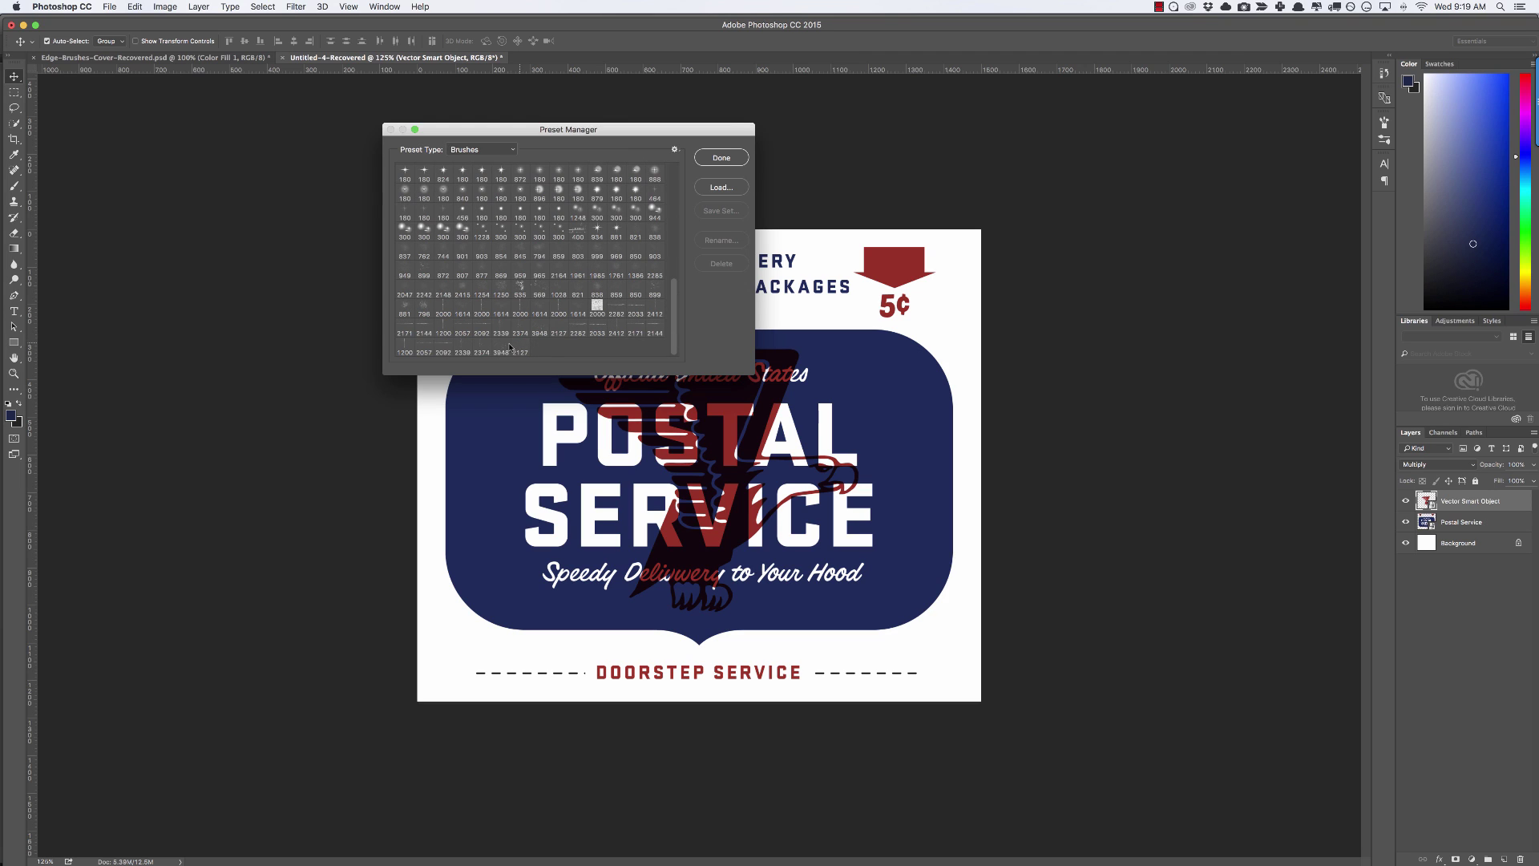
{"action": "left_click", "coordinate": [721, 158]}
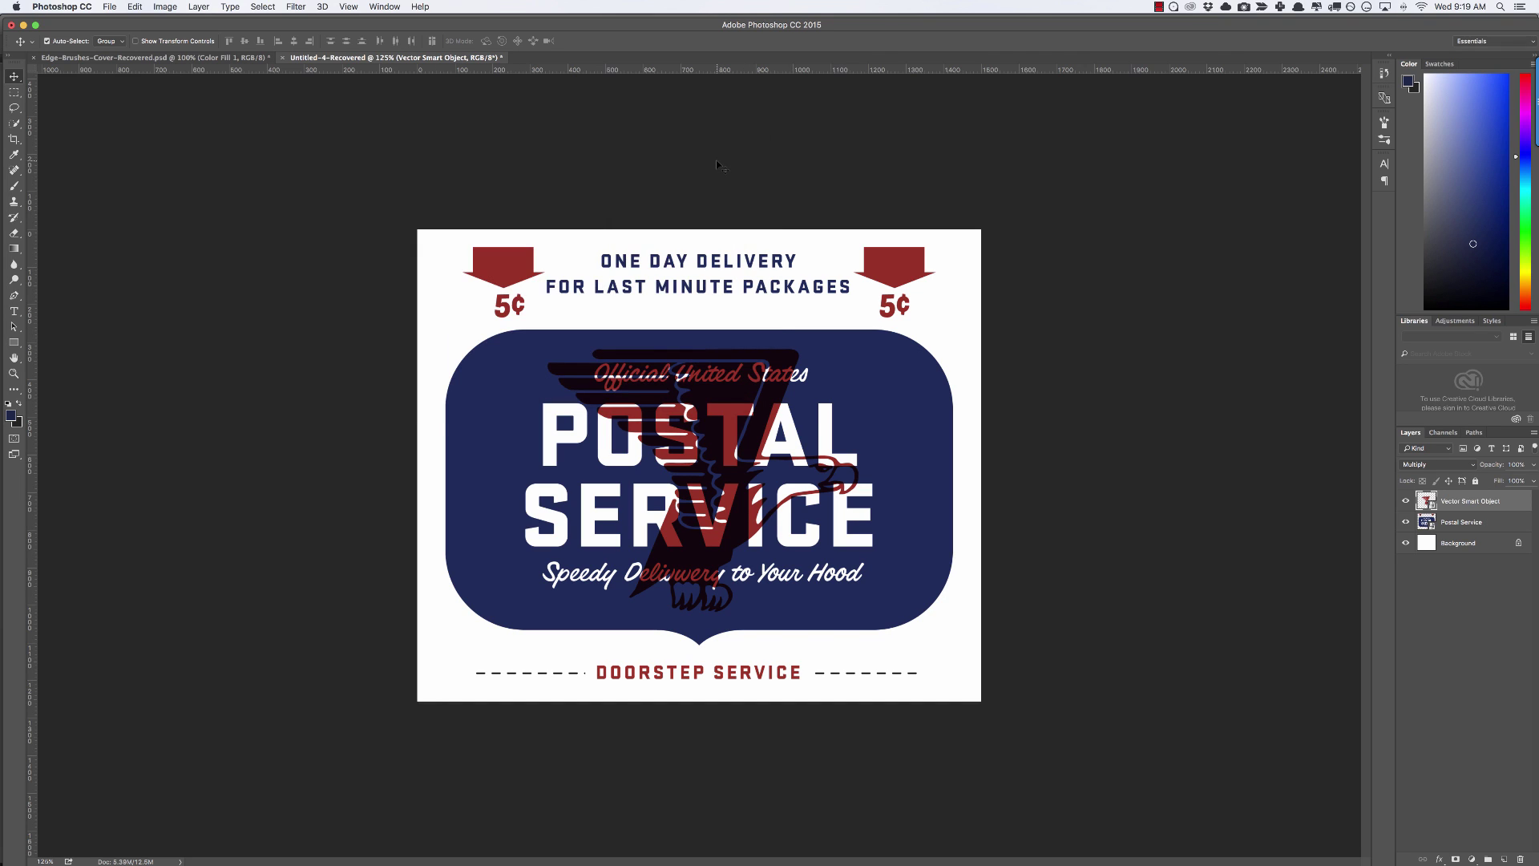
Step: Activate the Brush tool and add a layer mask to the Postal Service layer
{"action": "left_click", "coordinate": [14, 188]}
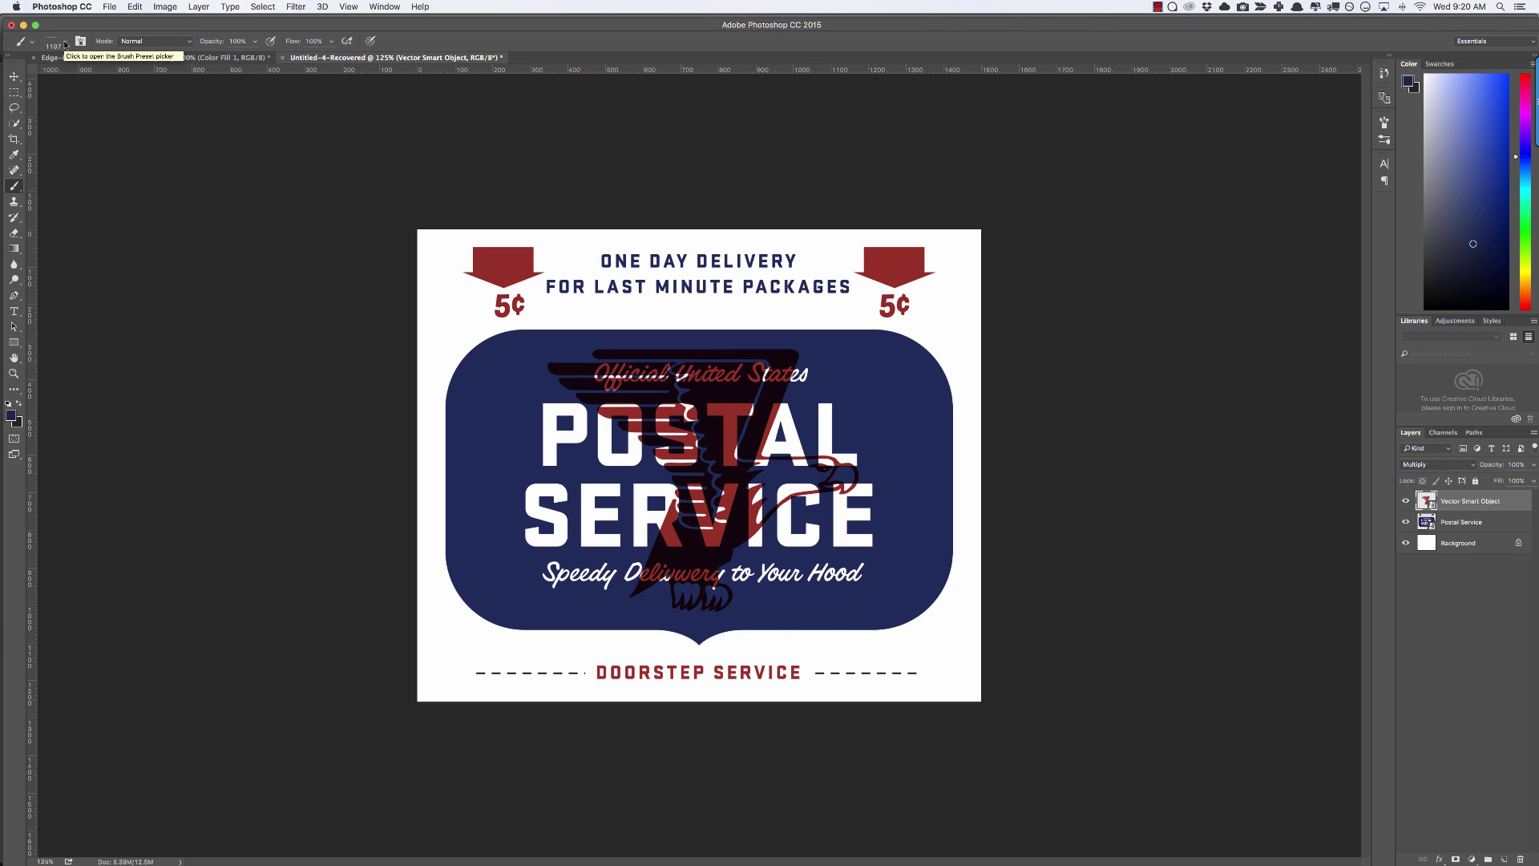
{"action": "left_click", "coordinate": [66, 44]}
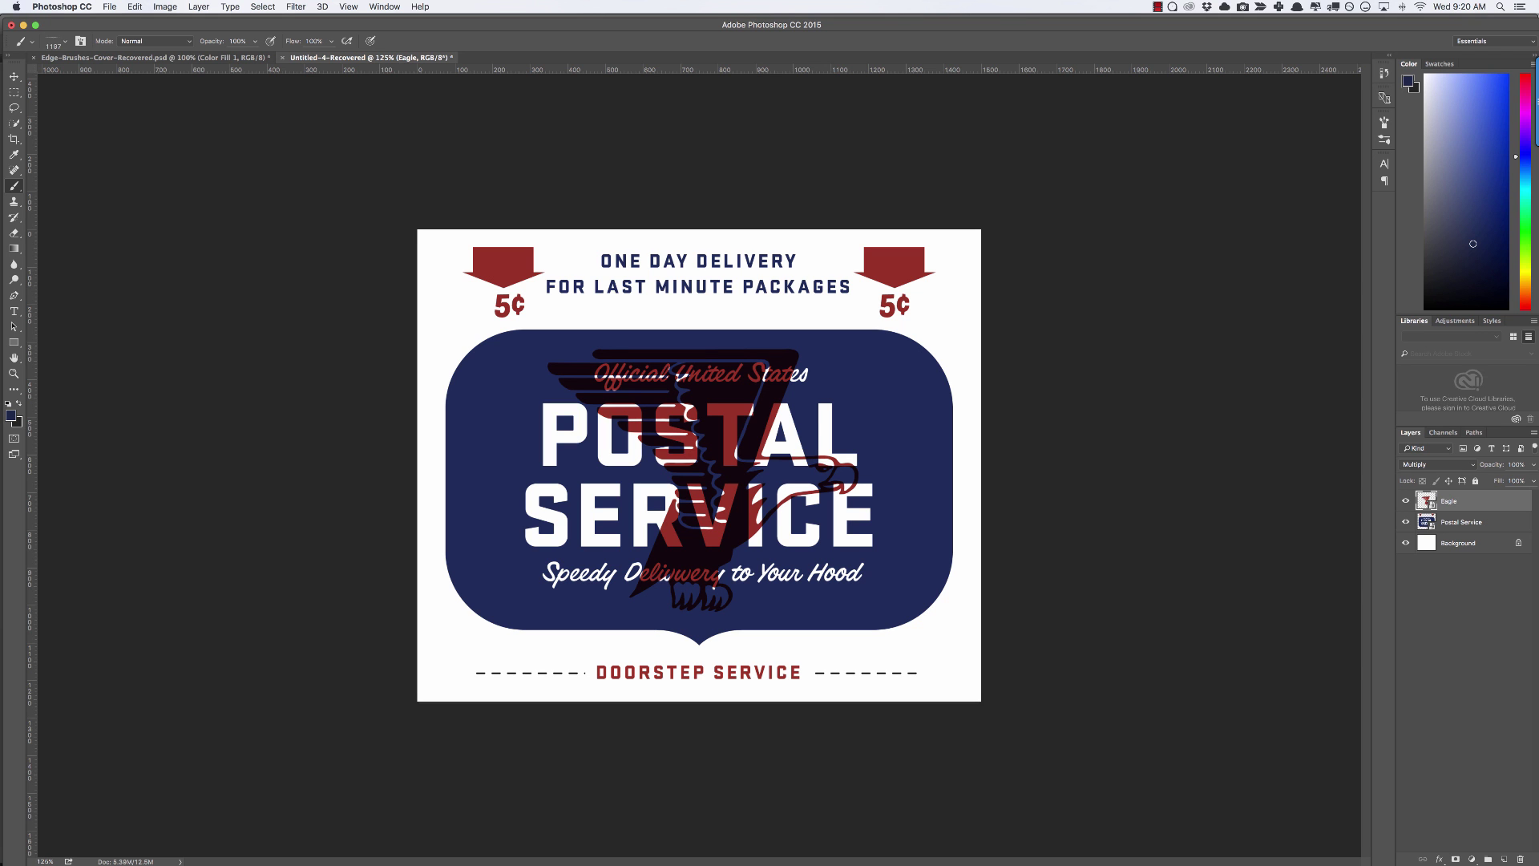
{"action": "left_click", "coordinate": [1466, 523]}
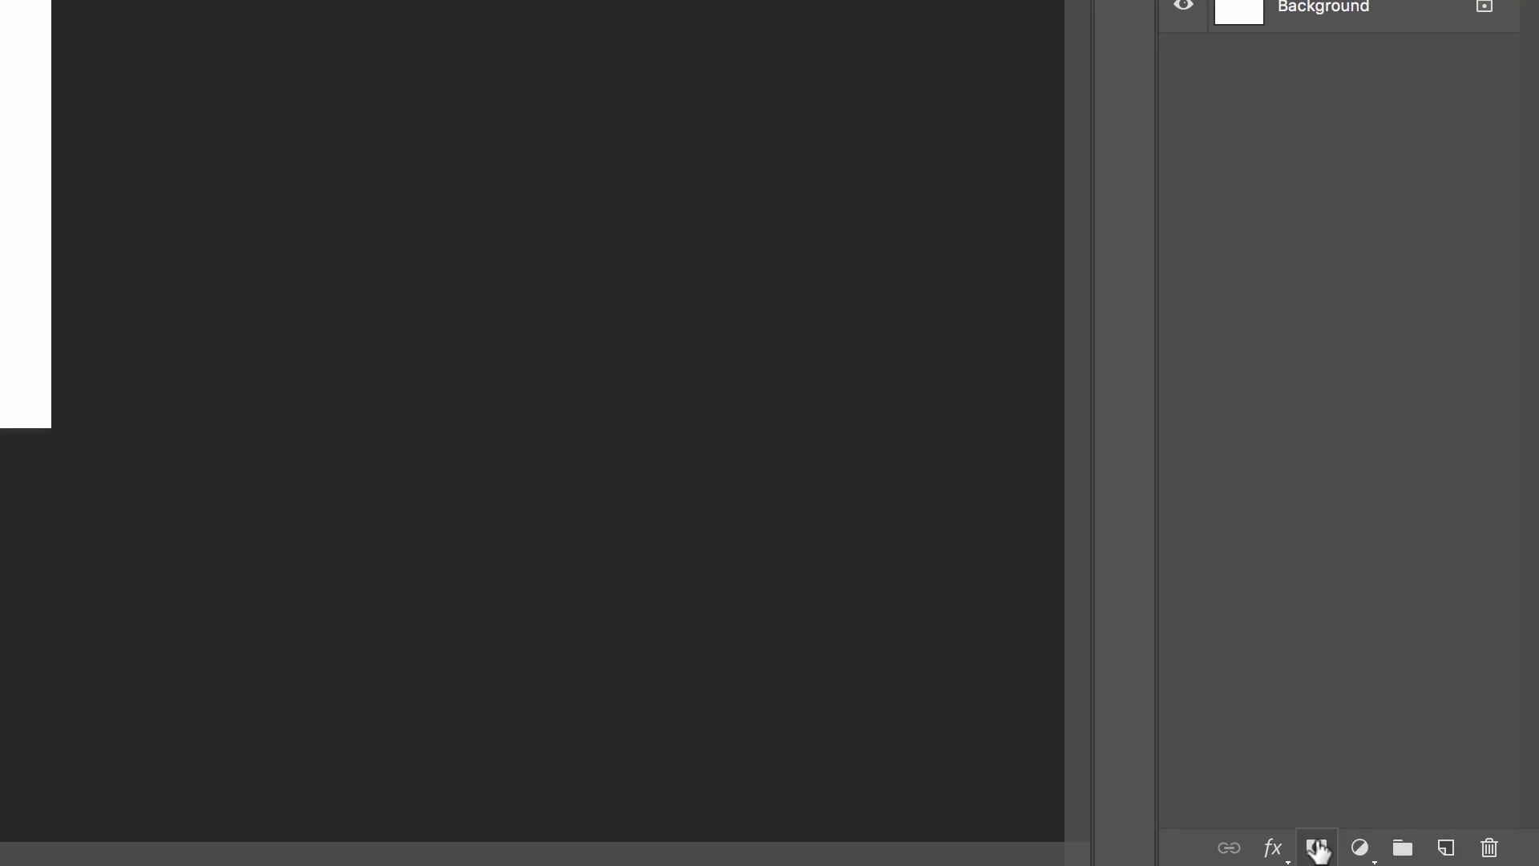
{"action": "left_click", "coordinate": [1319, 851]}
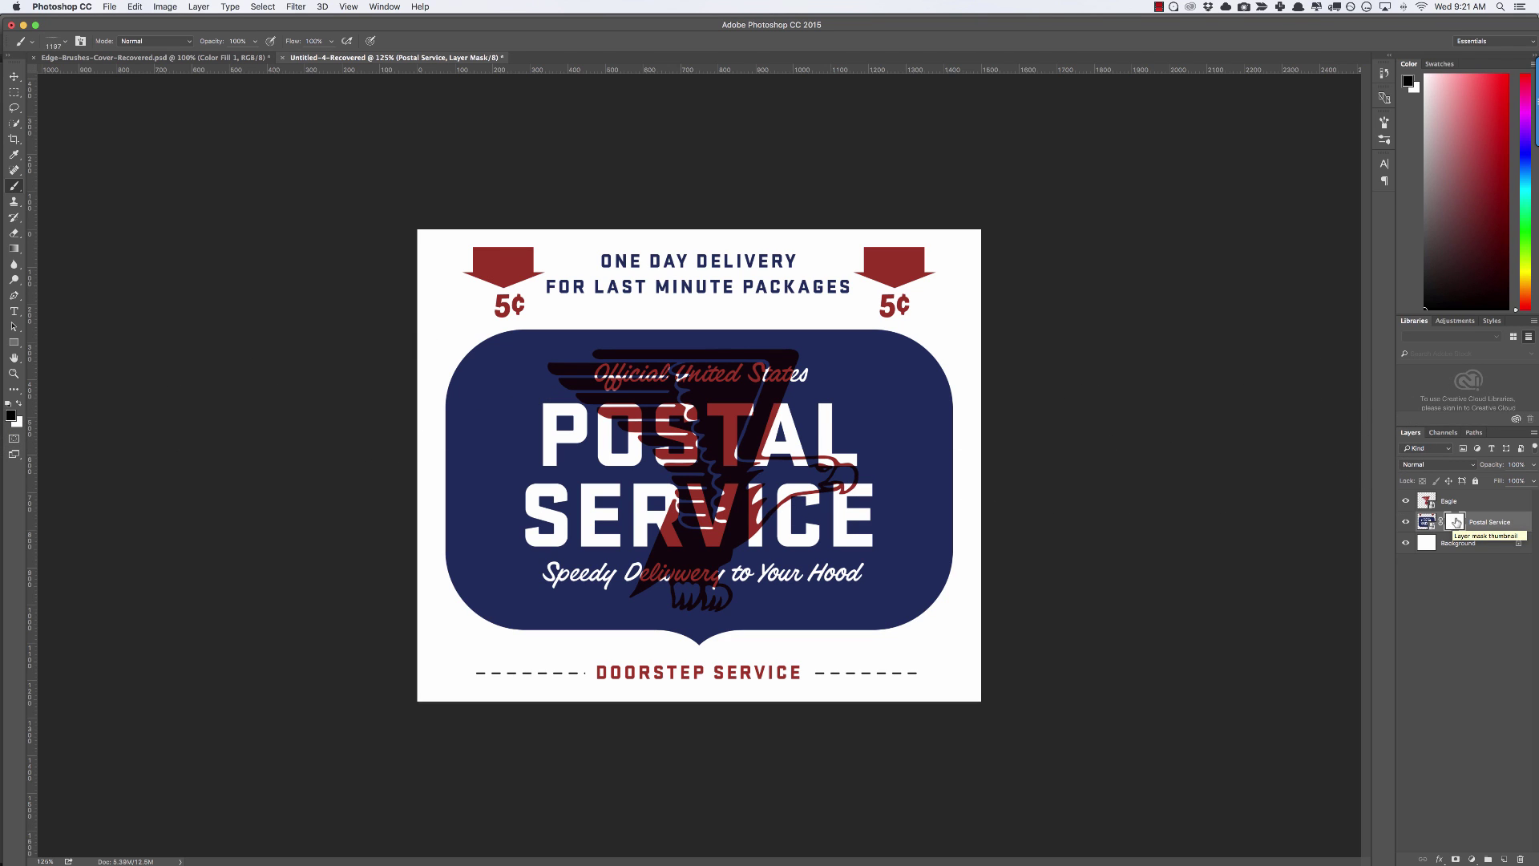
Step: Add a layer mask to the Eagle layer
{"action": "right_click", "coordinate": [136, 277]}
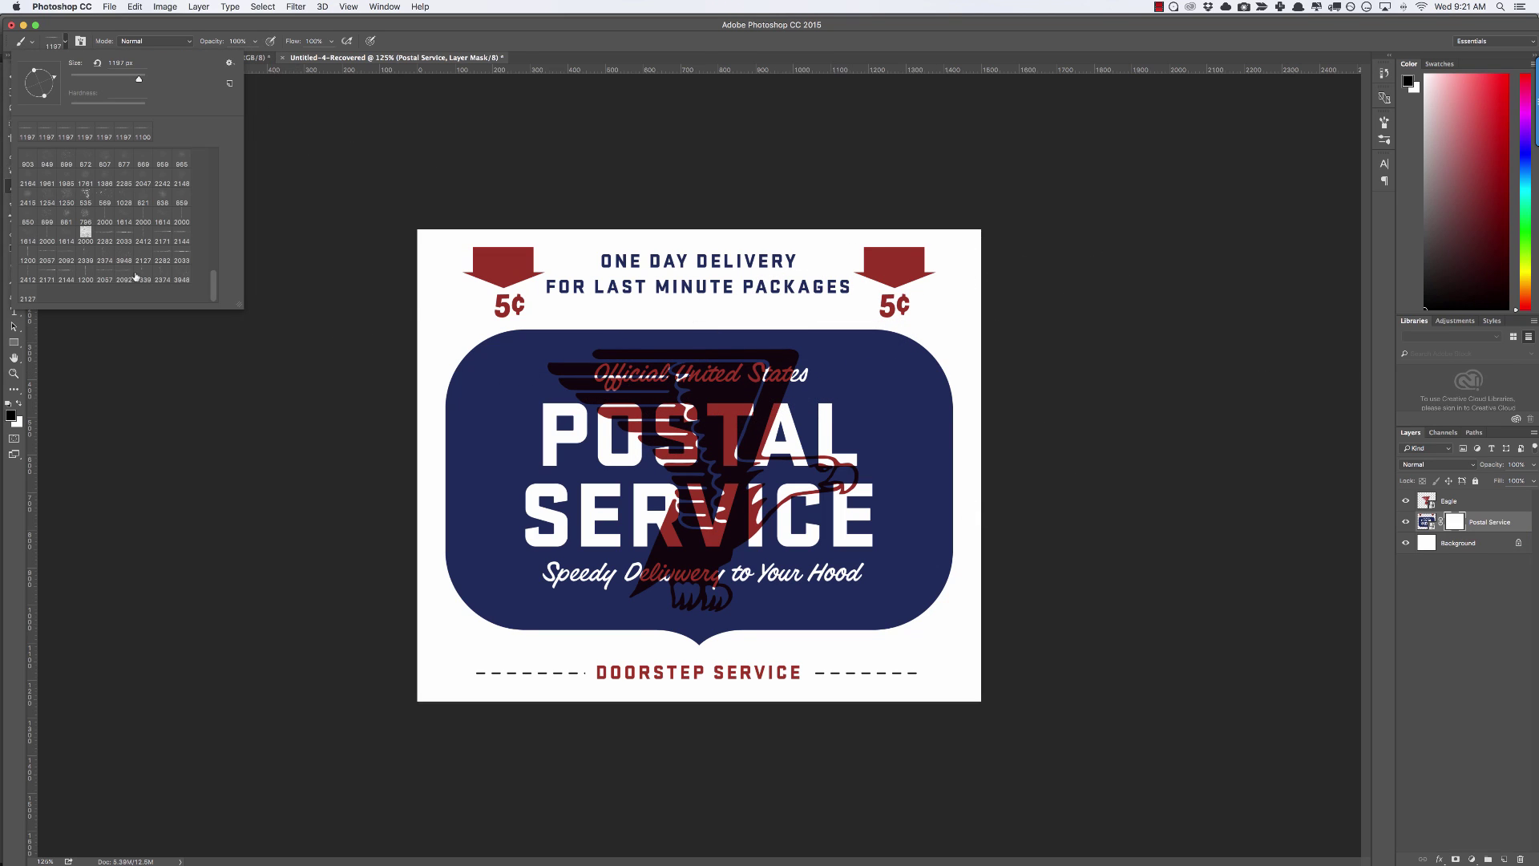
{"action": "key", "text": "Escape"}
{"action": "left_click", "coordinate": [1475, 501]}
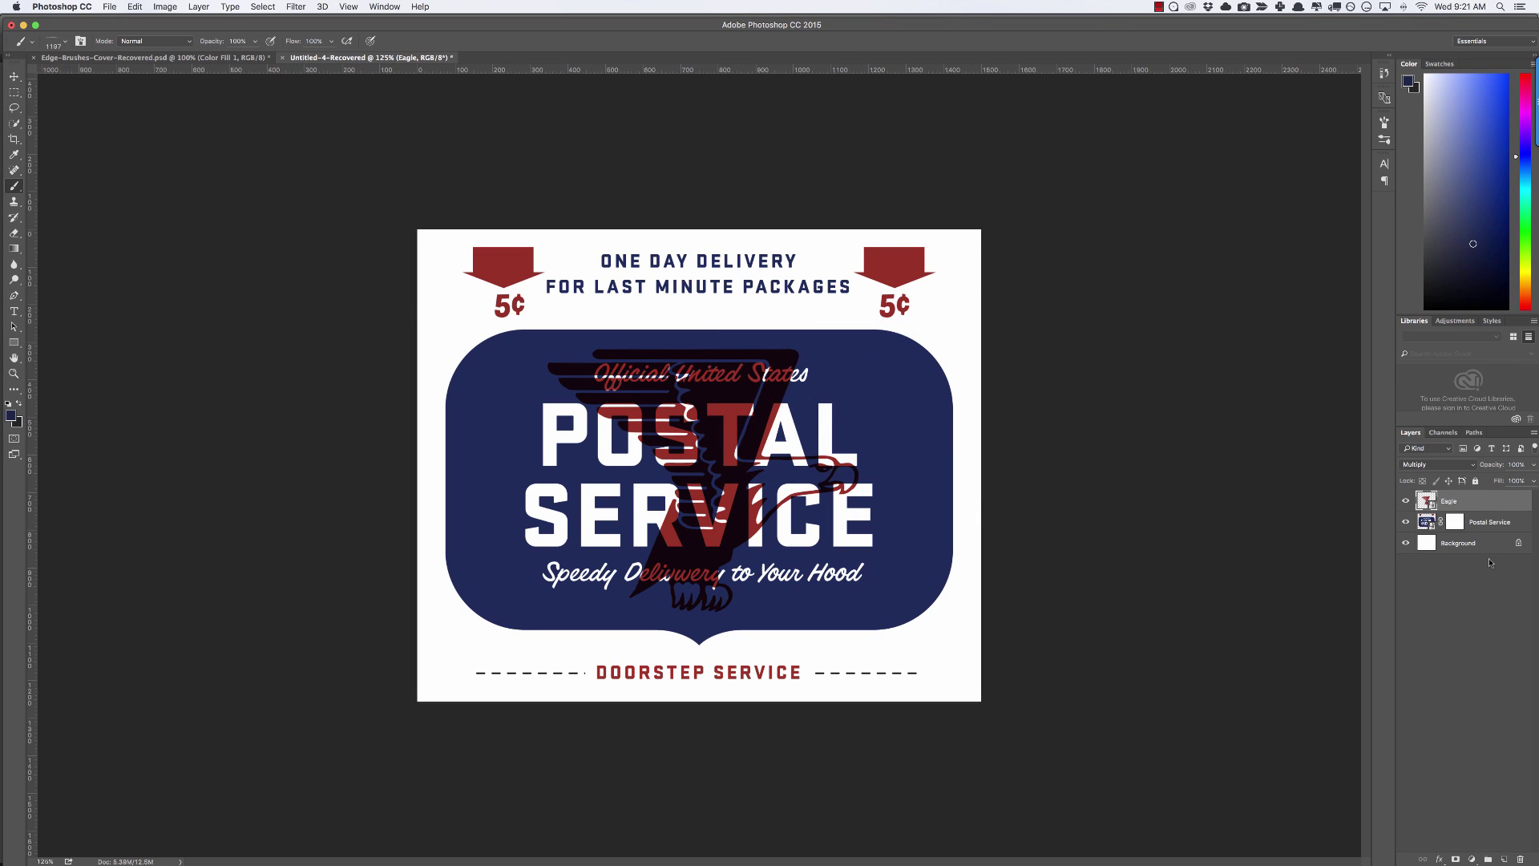
{"action": "left_click", "coordinate": [1457, 859]}
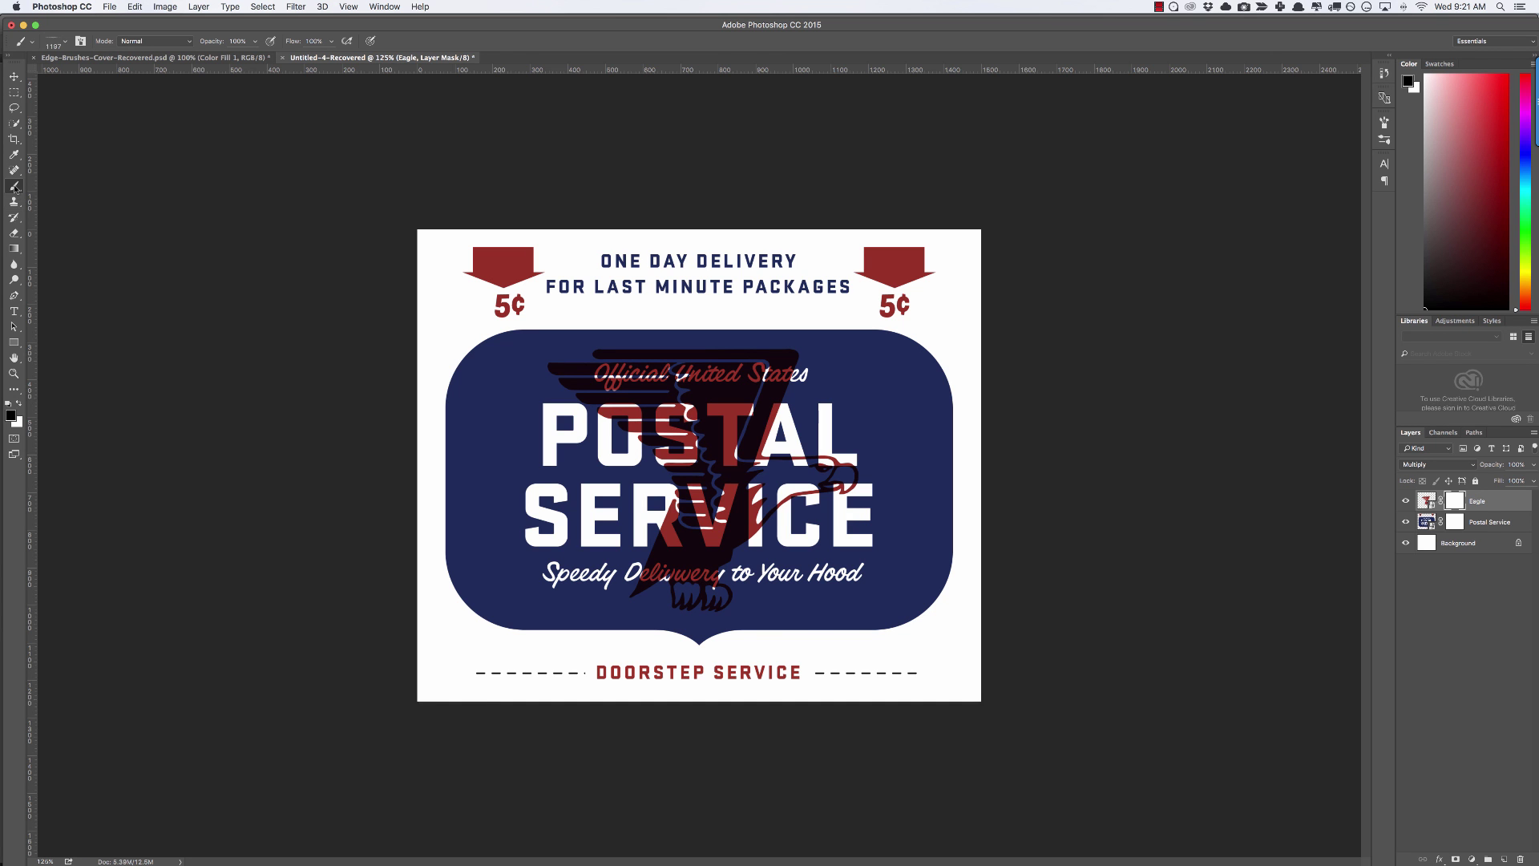
Step: Target the Postal Service layer's mask and choose the 2092 px edge brush preset
{"action": "left_click", "coordinate": [1453, 525]}
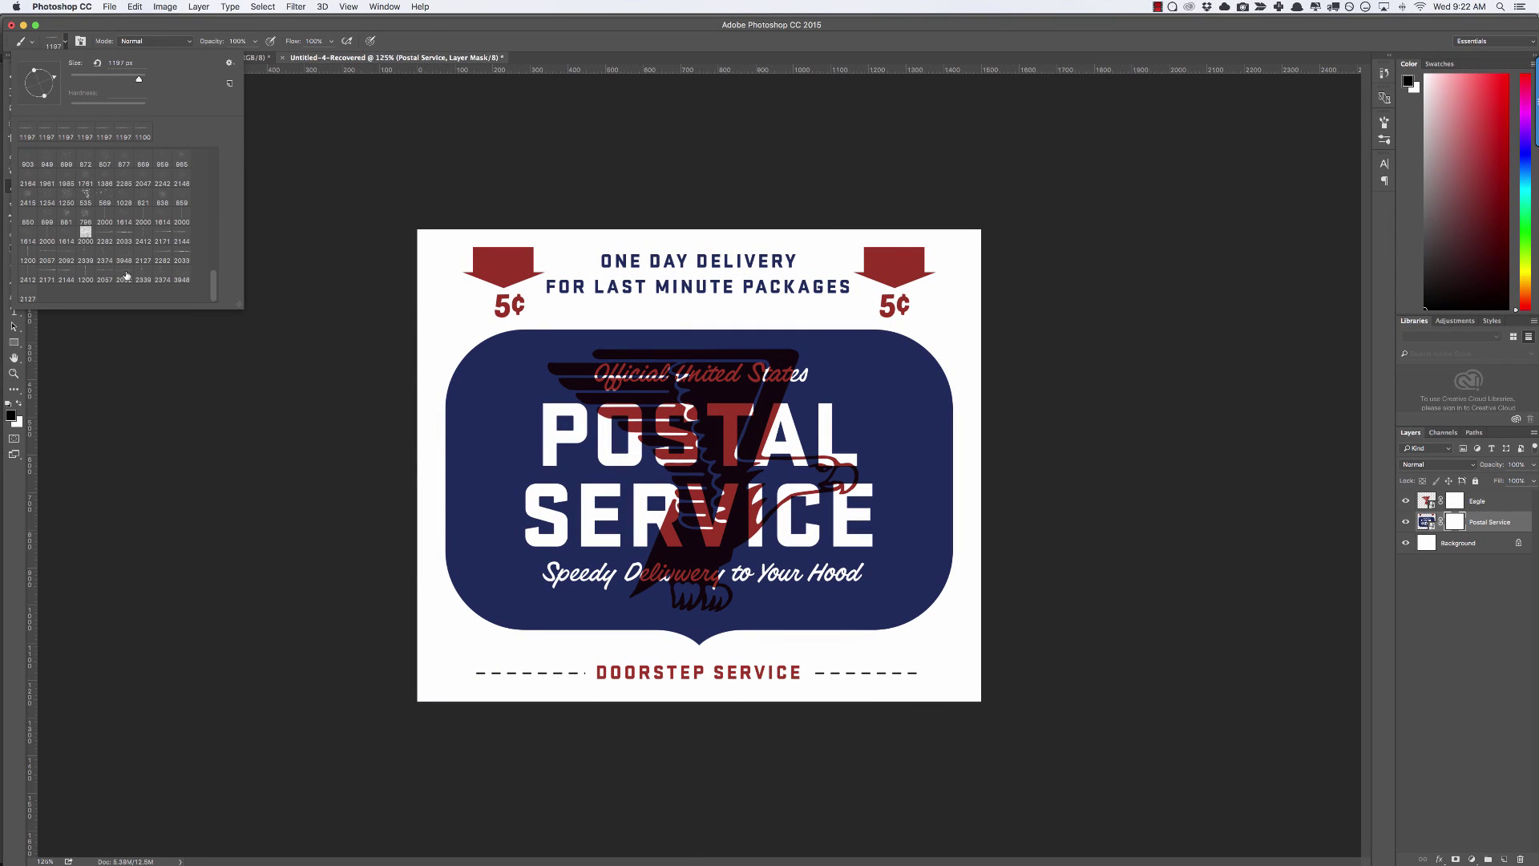
{"action": "left_click", "coordinate": [124, 278]}
{"action": "key", "text": "Return"}
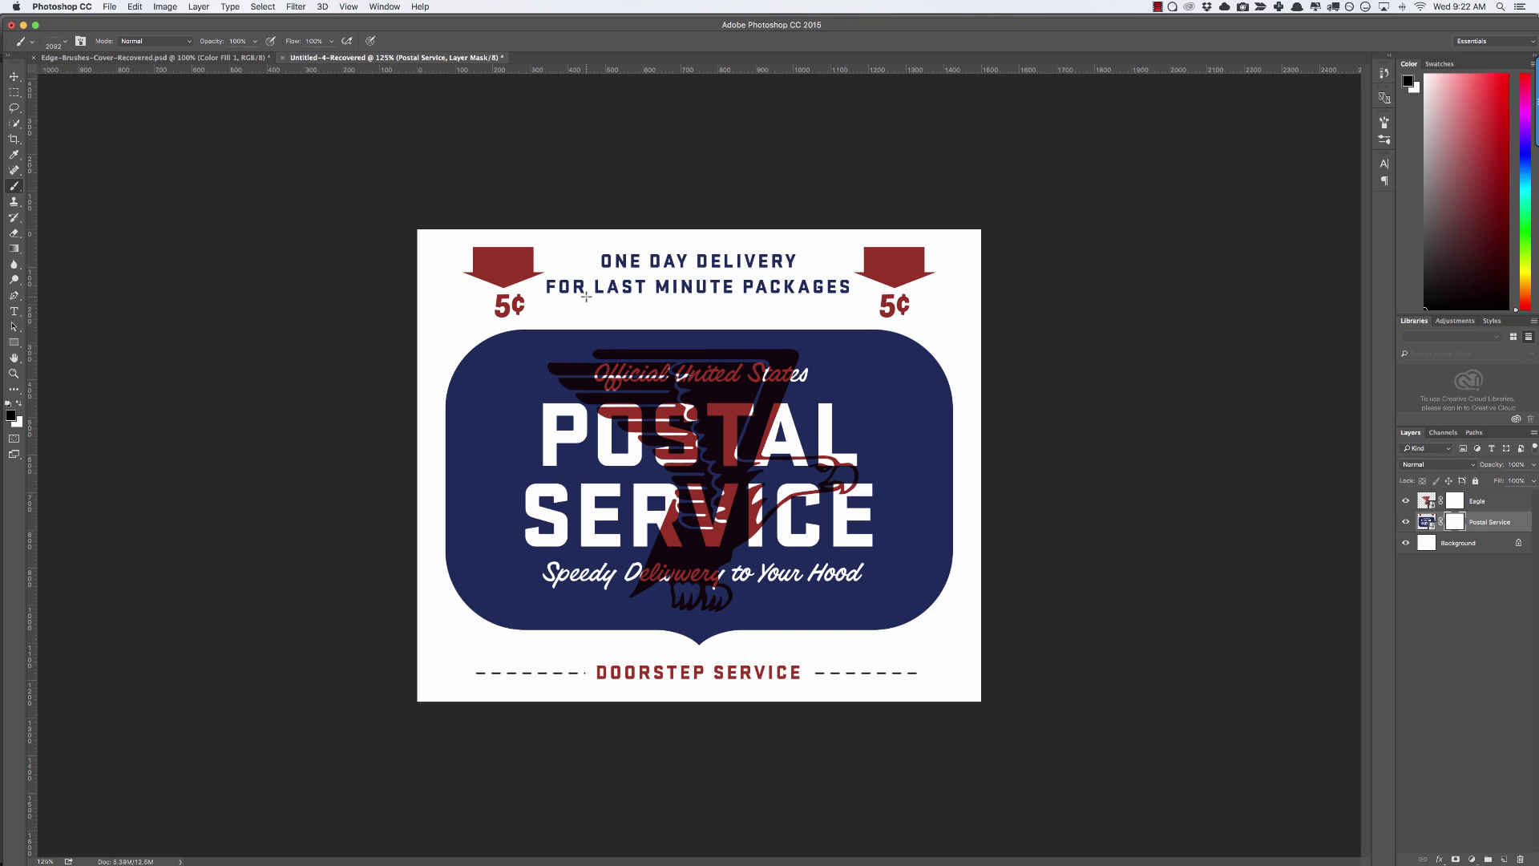
Step: Reduce the brush size to 1800 px and stamp the distressed edge texture on the mask along the badge's upper edge
{"action": "key", "text": "bracketleft"}
{"action": "key", "text": "bracketleft"}
{"action": "key", "text": "bracketleft"}
{"action": "key", "text": "bracketleft"}
{"action": "key", "text": "bracketleft"}
{"action": "key", "text": "bracketleft"}
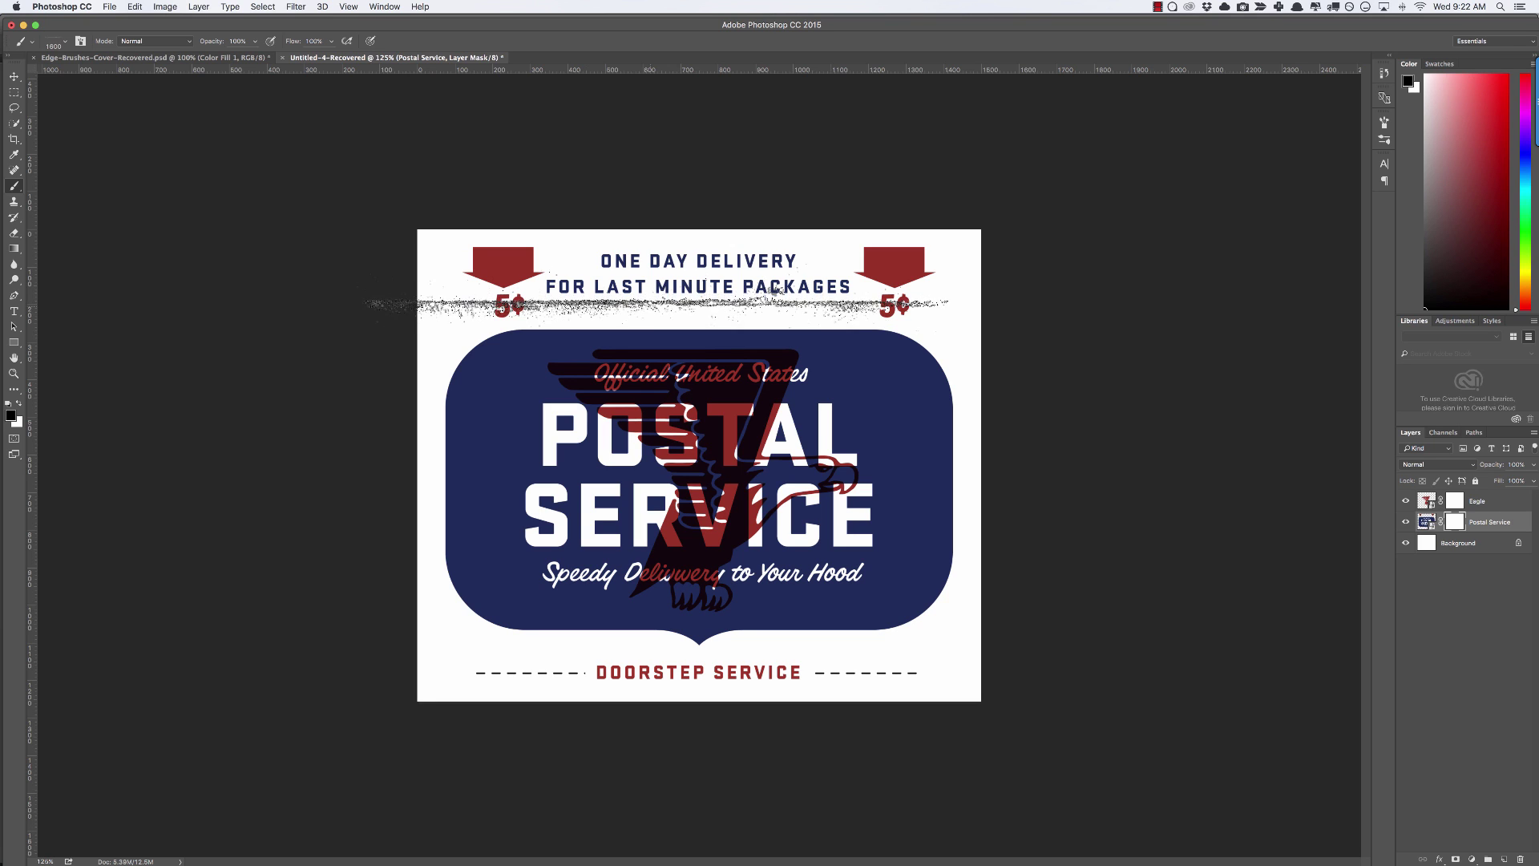
{"action": "left_click", "coordinate": [653, 319]}
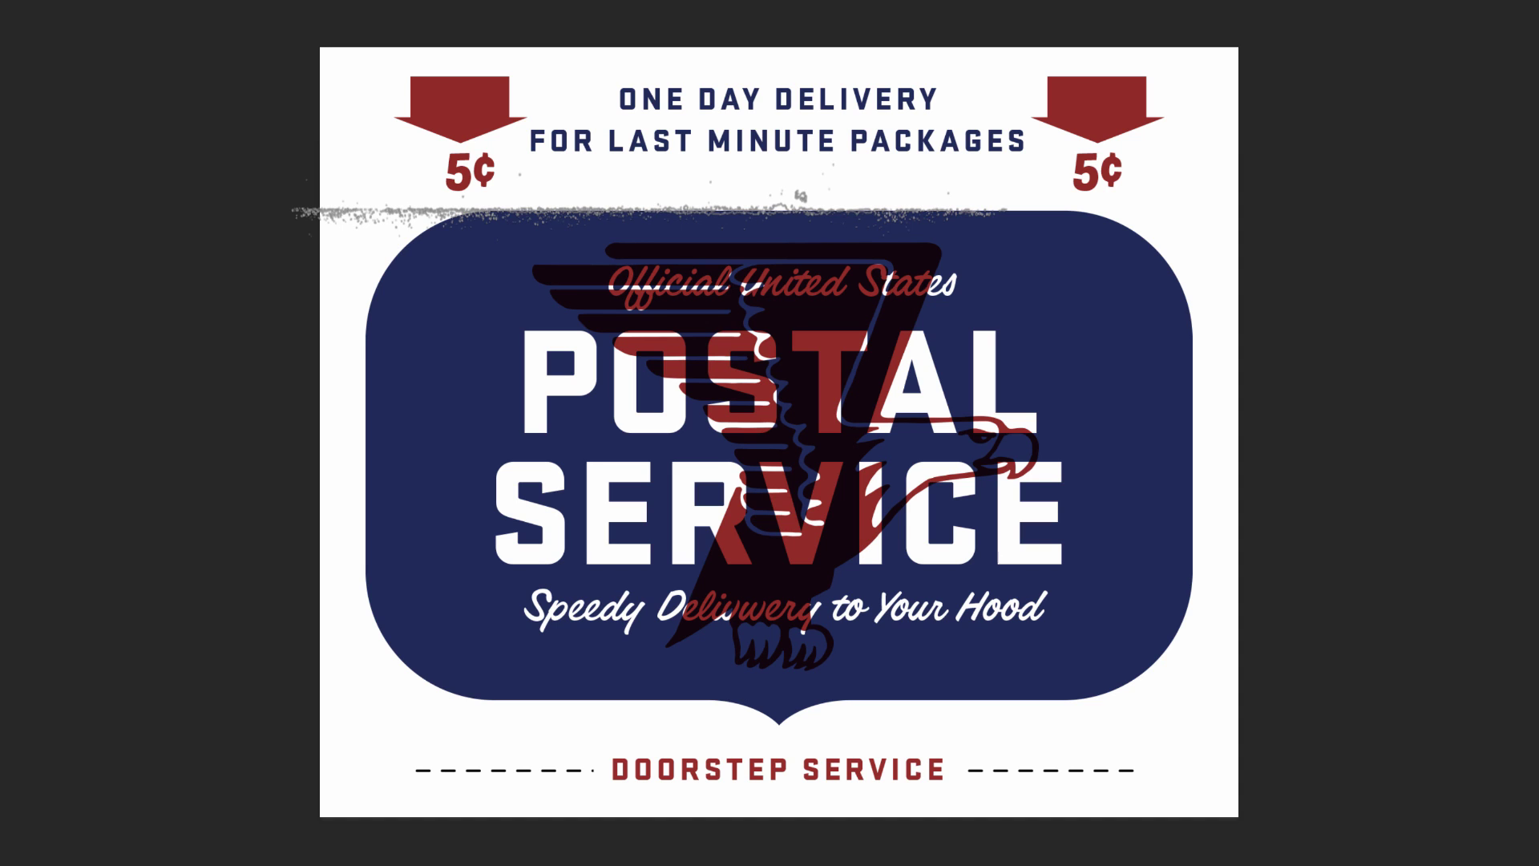
Step: Stamp the edge texture along the badge's upper and lower edges and across the tops of both red arrows
{"action": "left_click", "coordinate": [649, 211]}
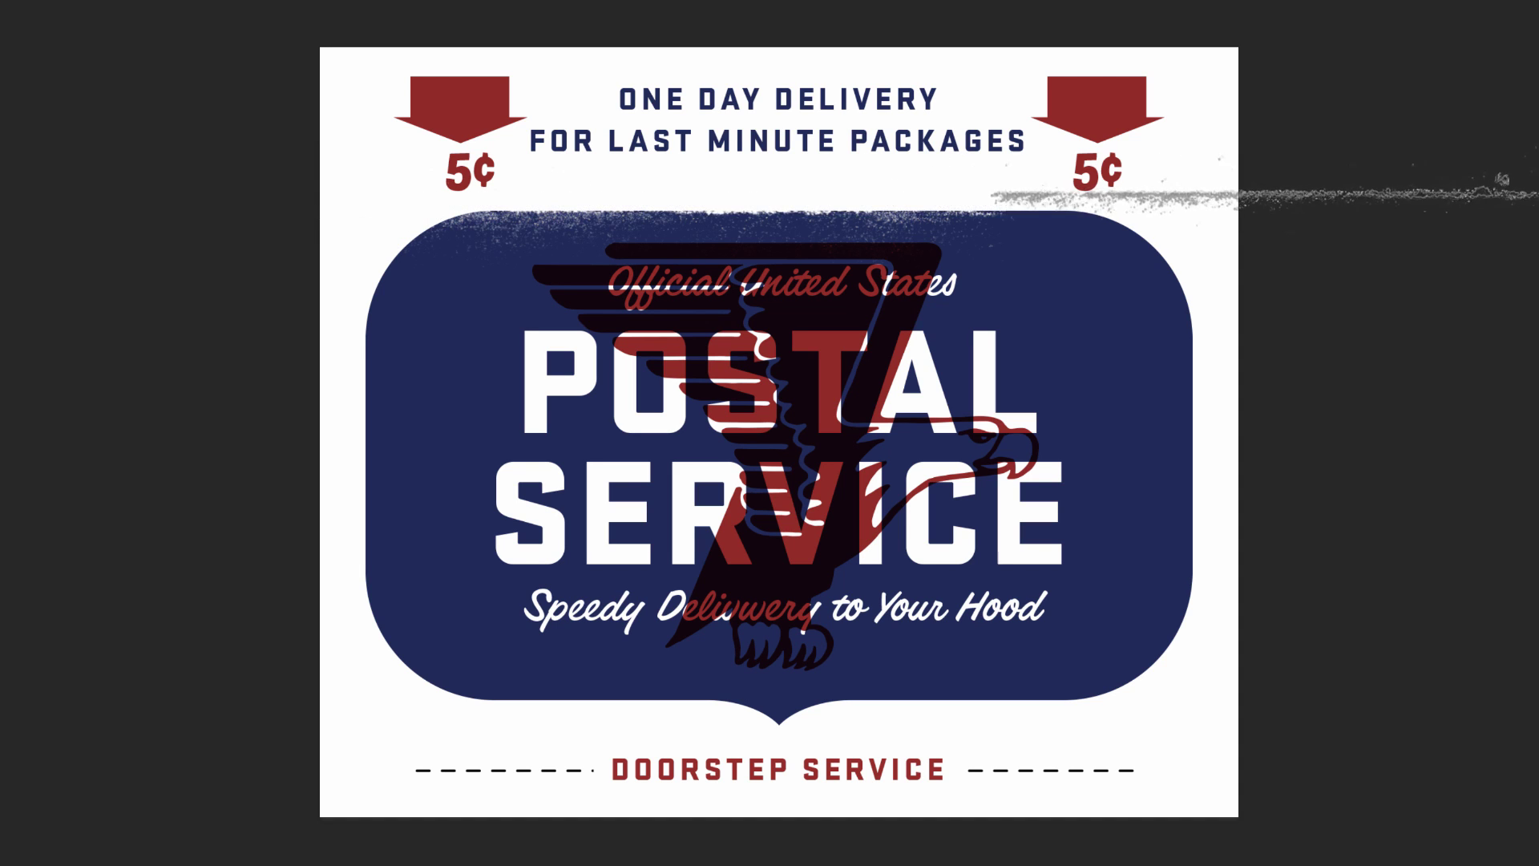
{"action": "left_click", "coordinate": [1453, 207]}
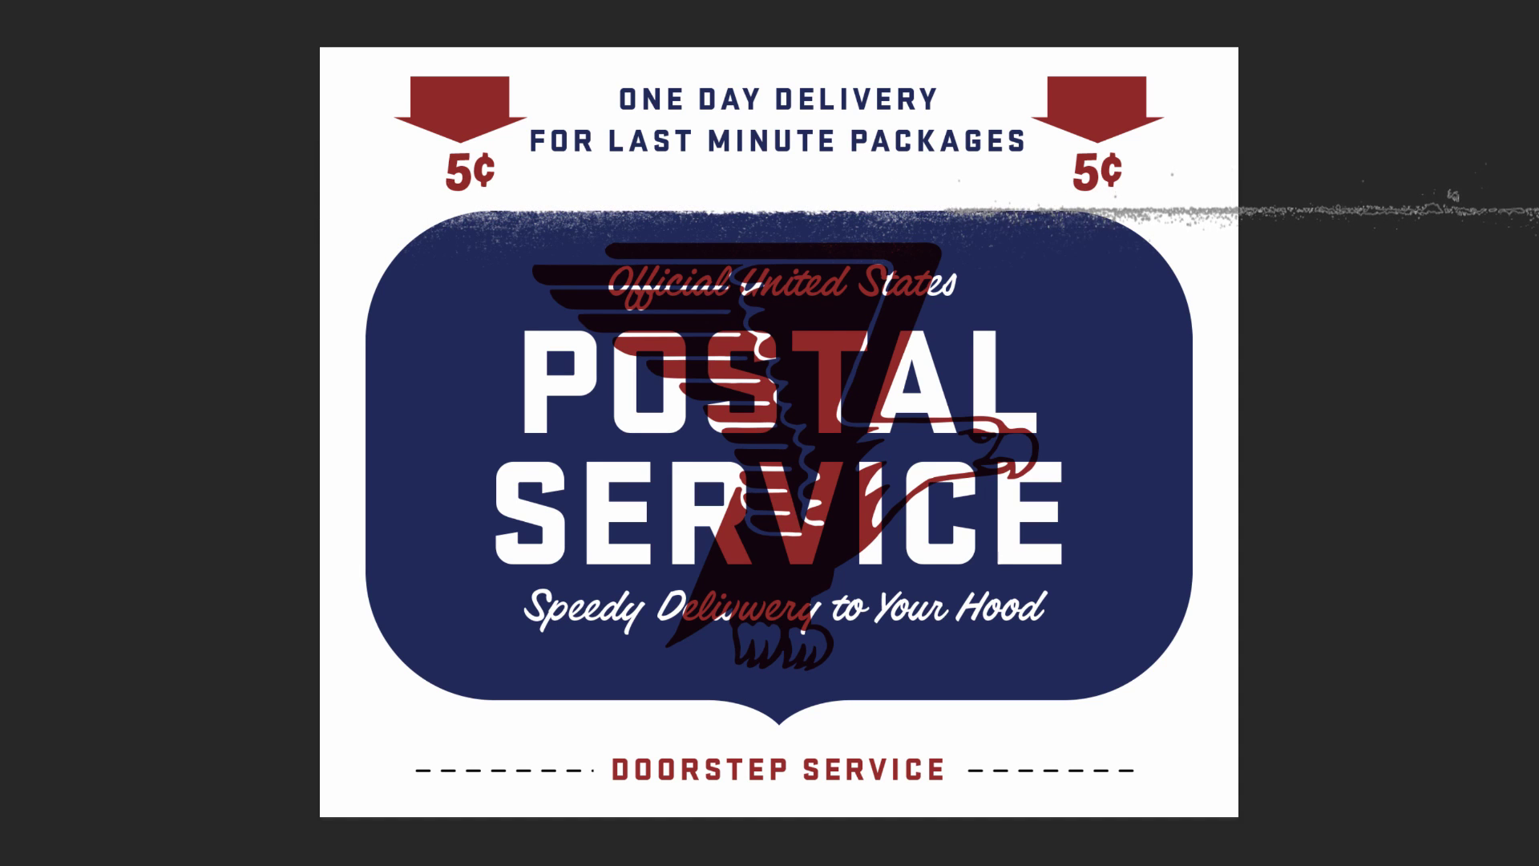
{"action": "left_click", "coordinate": [1454, 207]}
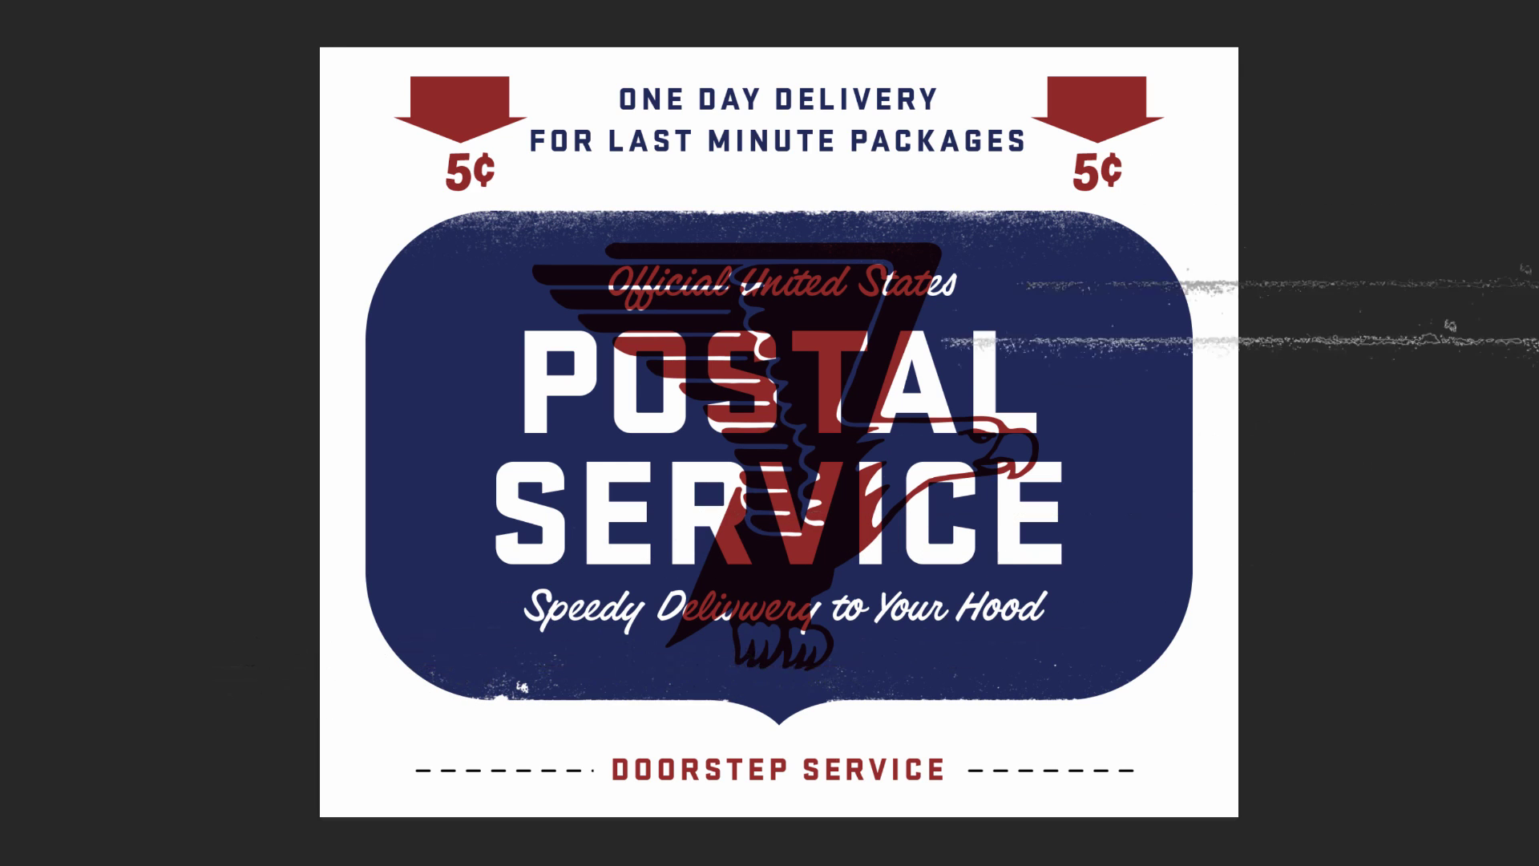
{"action": "left_click", "coordinate": [1298, 74]}
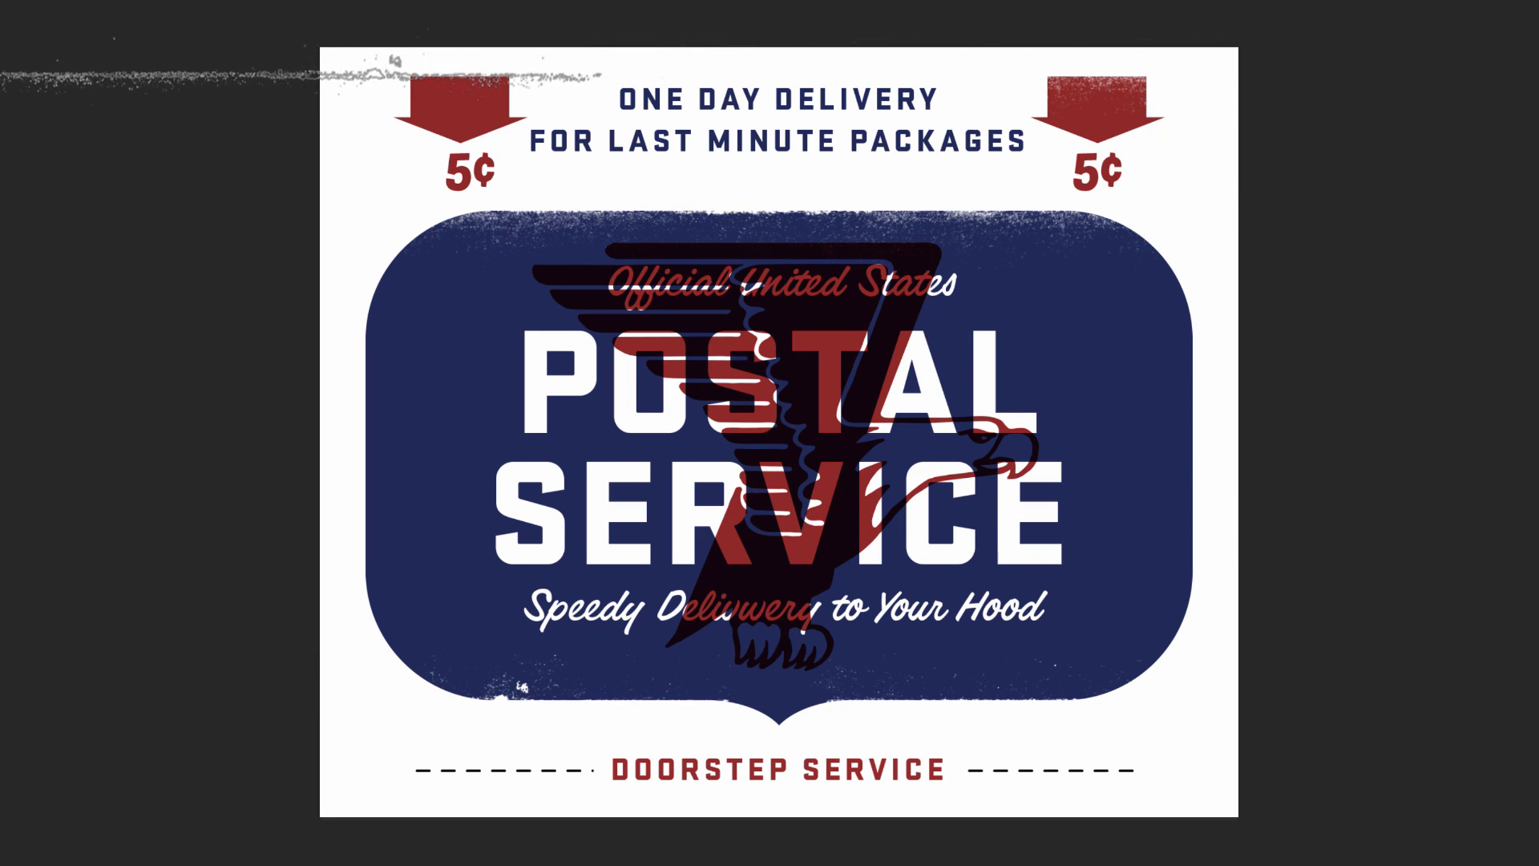
{"action": "left_click", "coordinate": [272, 74]}
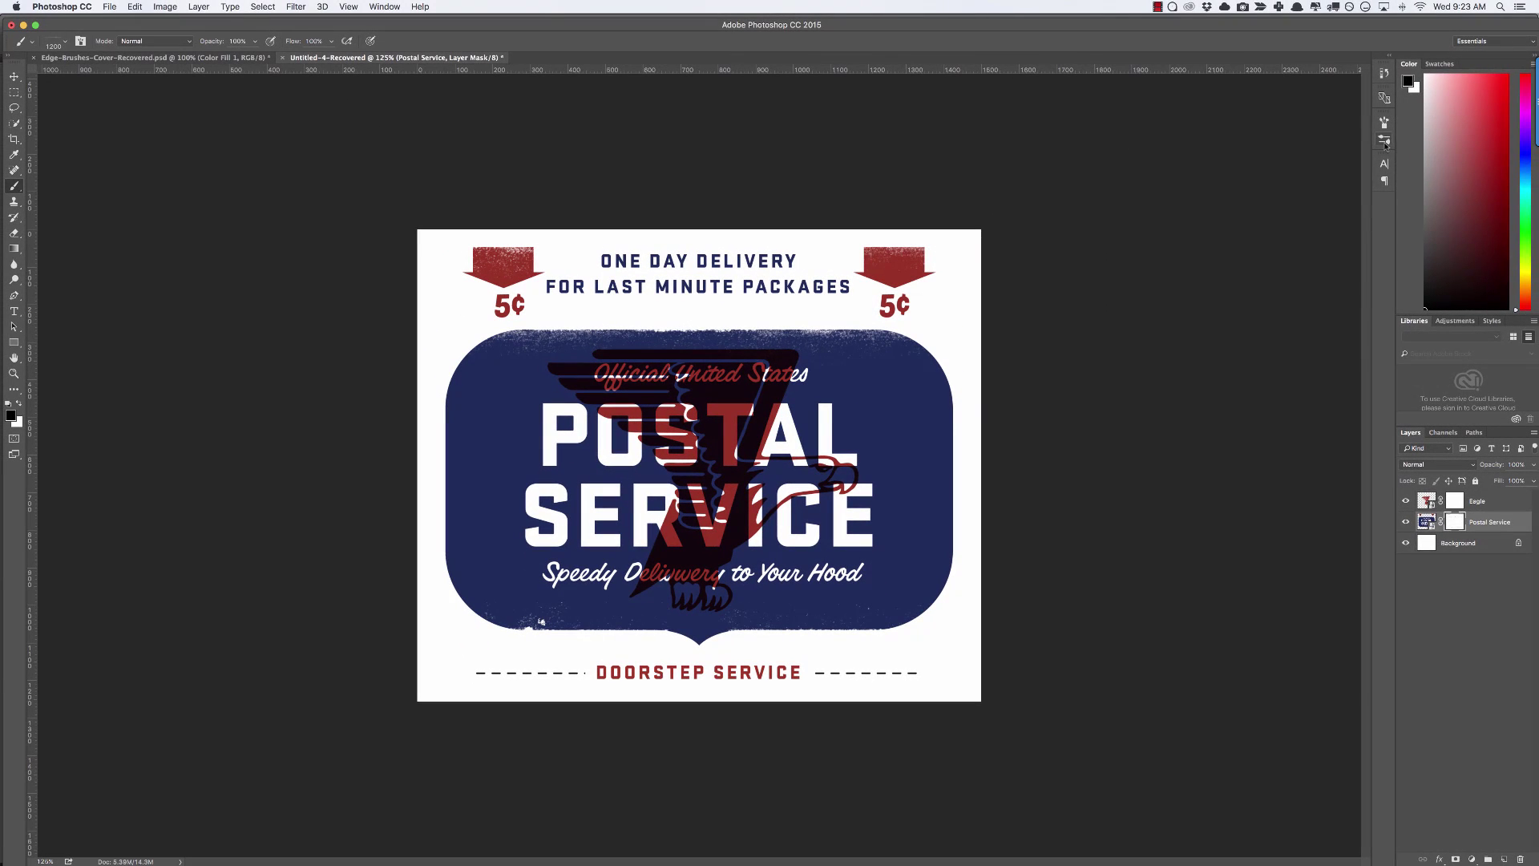
Step: Rotate the edge brush to -90° and stamp the worn texture along the badge's left and right sides
{"action": "left_click", "coordinate": [1384, 125]}
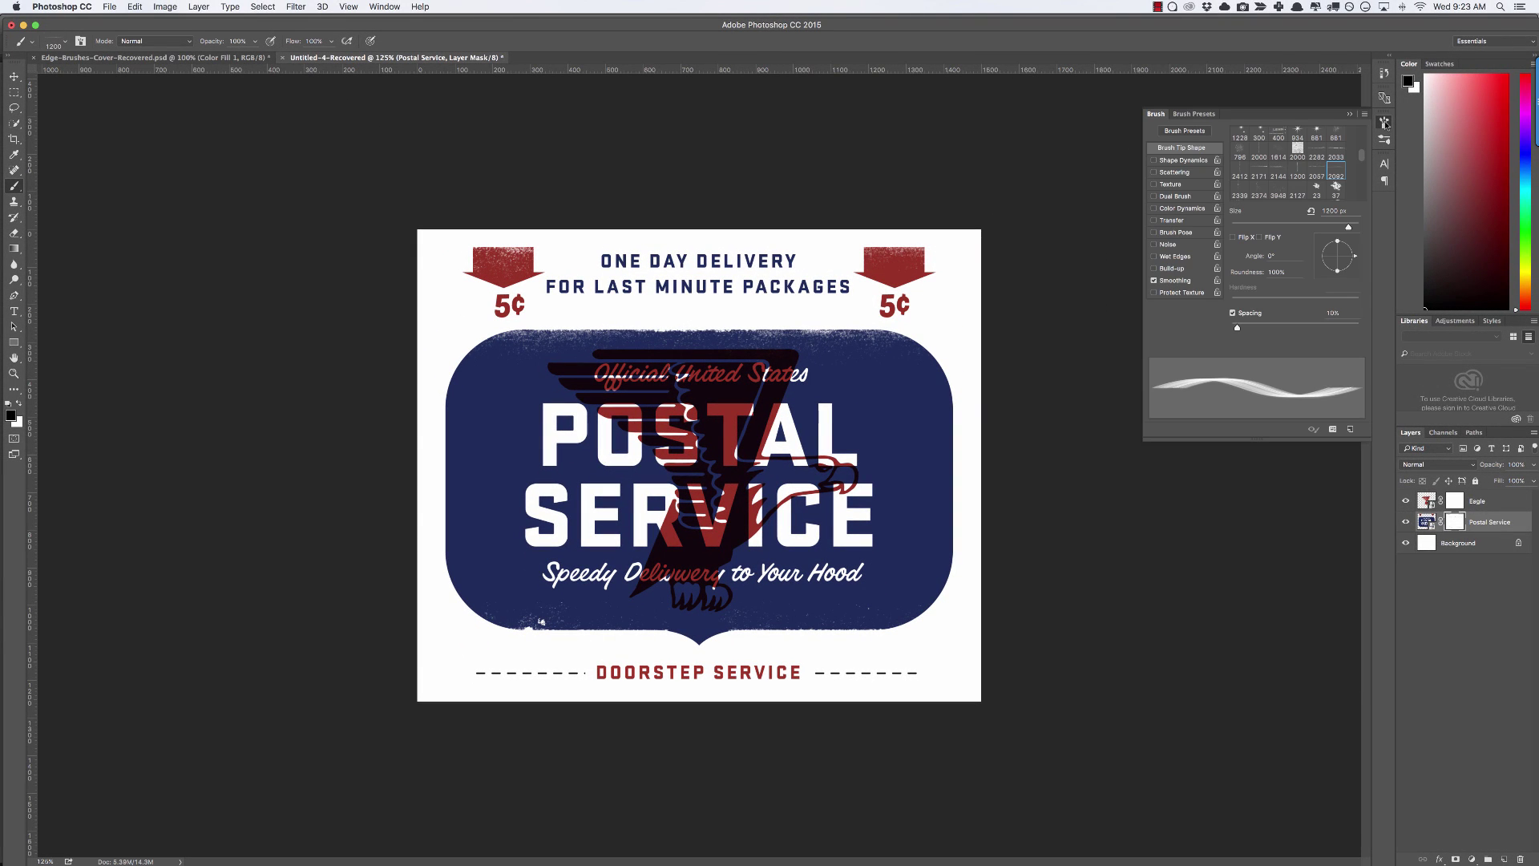
{"action": "left_click_drag", "start_coordinate": [1356, 258], "coordinate": [1338, 279]}
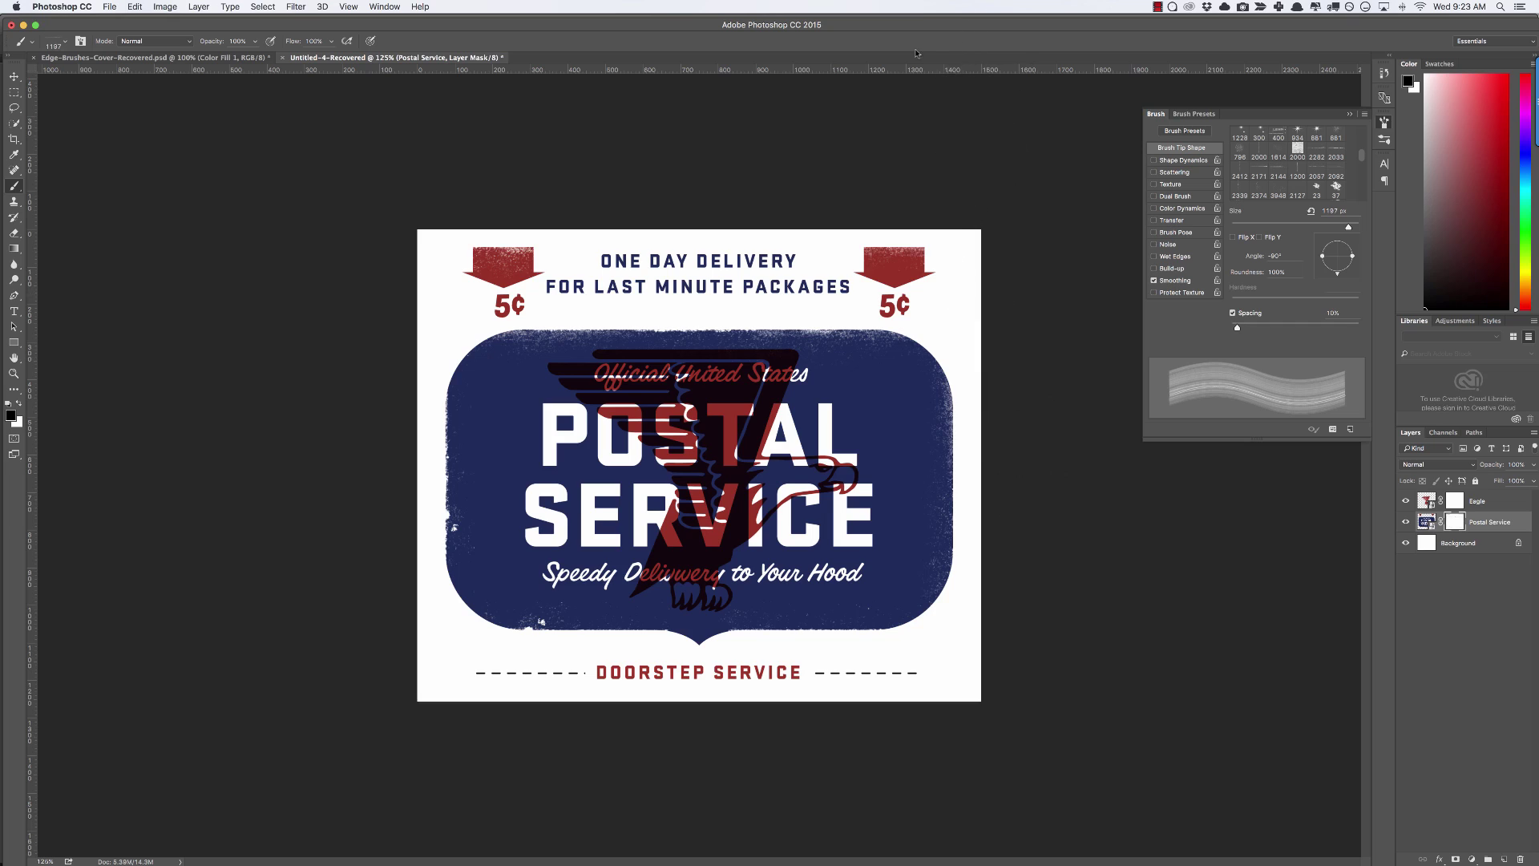
{"action": "key", "text": "super+minus"}
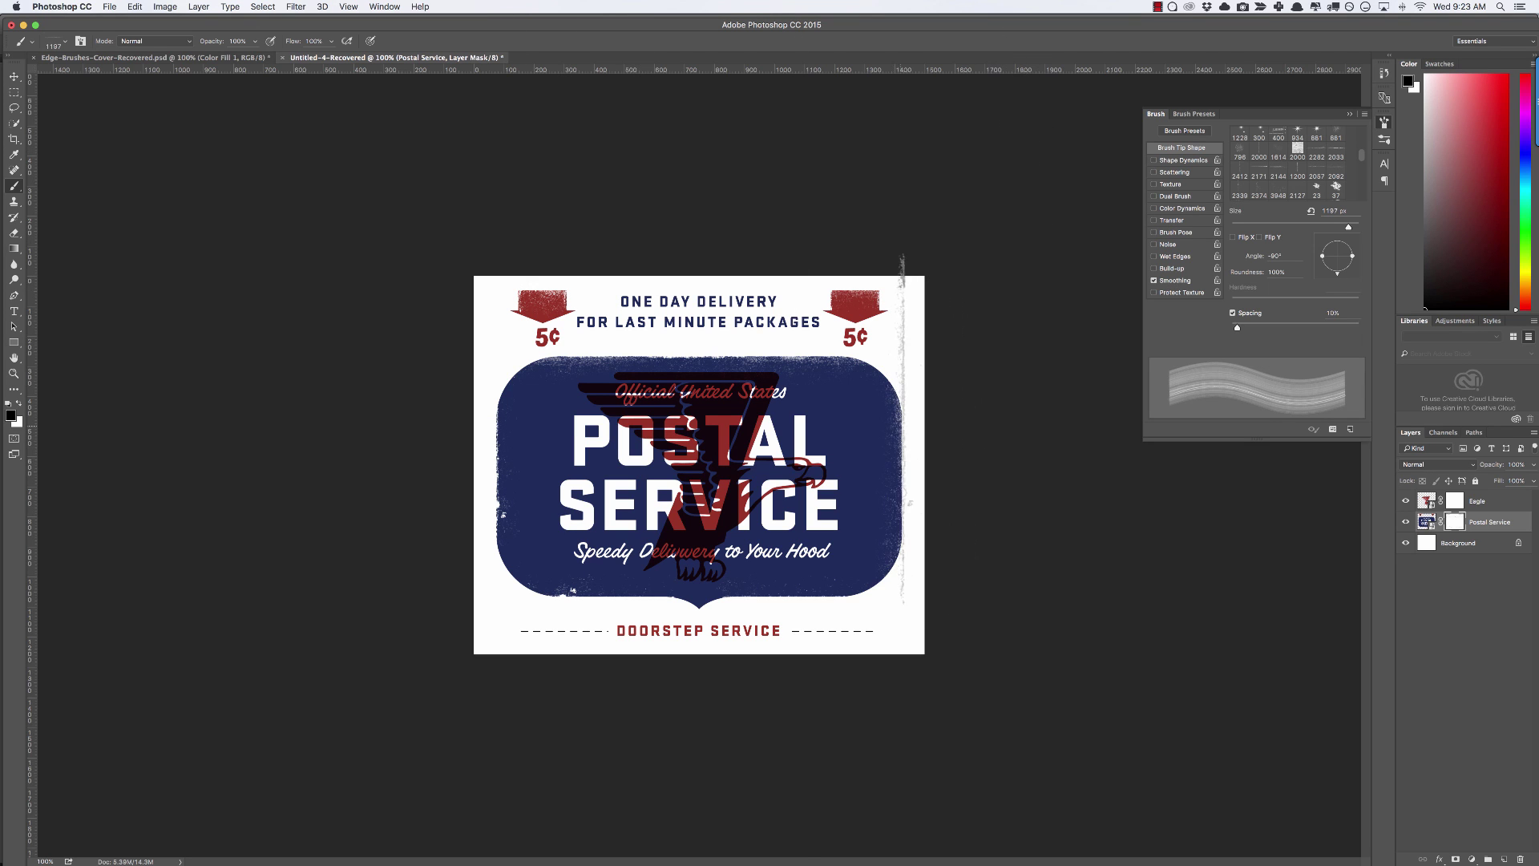
{"action": "key", "text": "super+equal"}
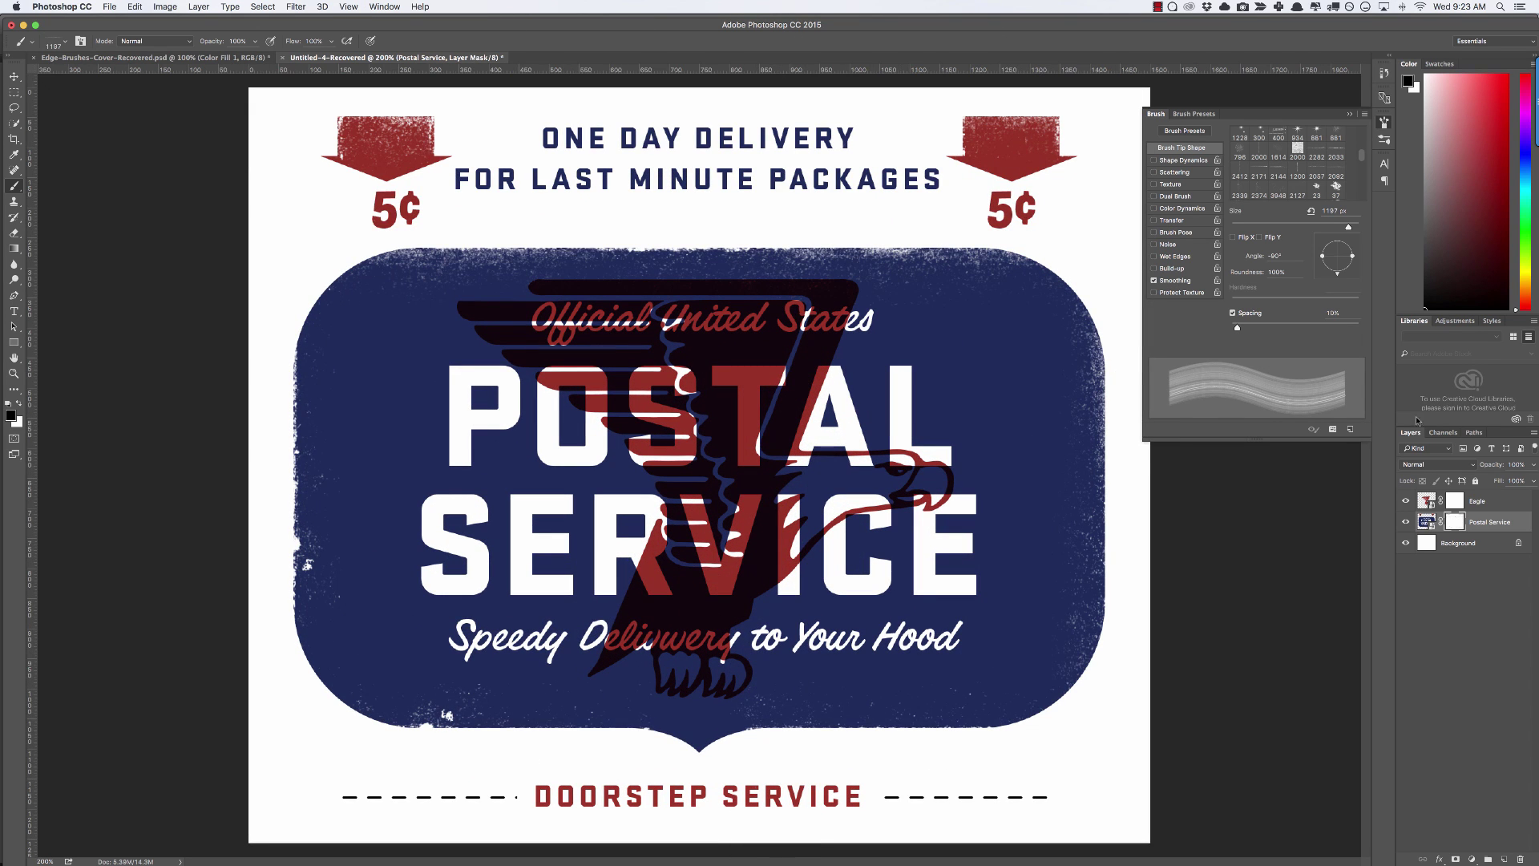
{"action": "key", "text": "super+minus"}
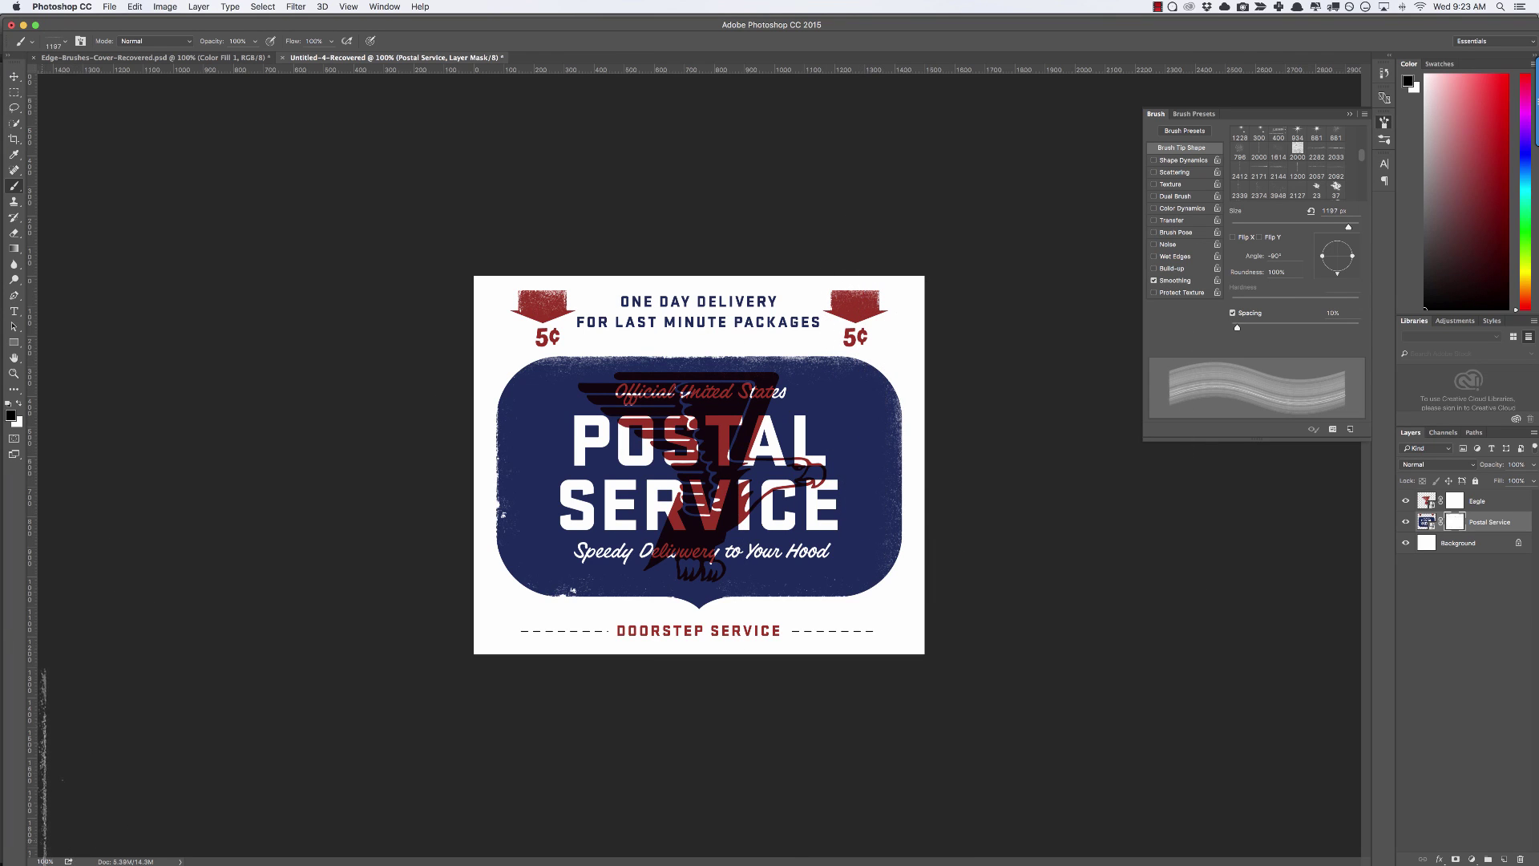
Step: Distress the badge's rounded corners on the mask, rotating the edge brush to angles such as -53°, -139° and -23°
{"action": "scroll", "coordinate": [49, 762], "scroll_direction": "up", "scroll_amount": 1}
{"action": "left_click_drag", "start_coordinate": [1338, 277], "coordinate": [1346, 275]}
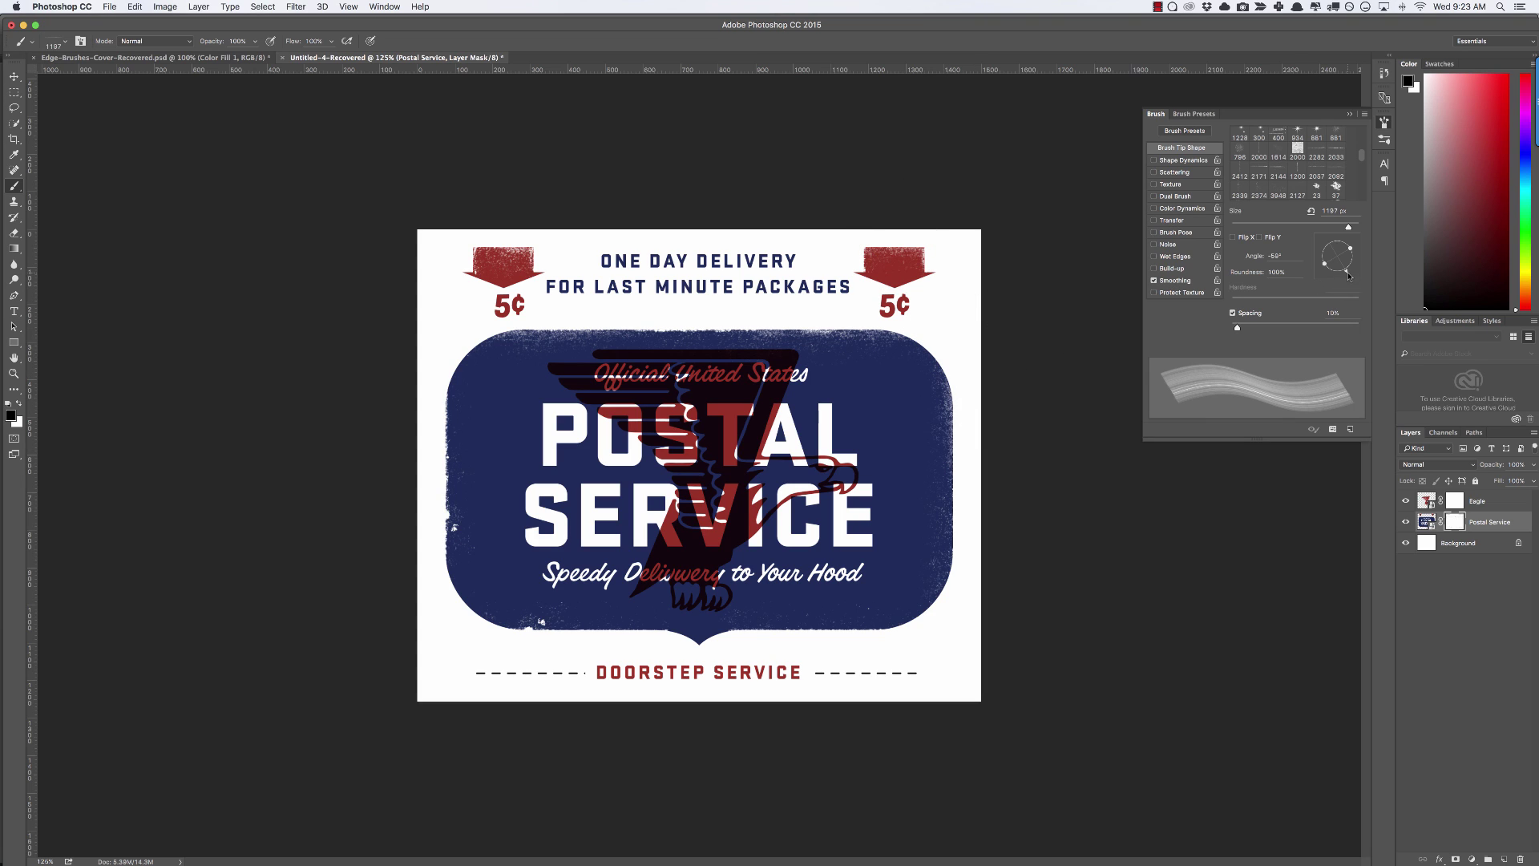
{"action": "left_click_drag", "start_coordinate": [1349, 276], "coordinate": [1350, 271]}
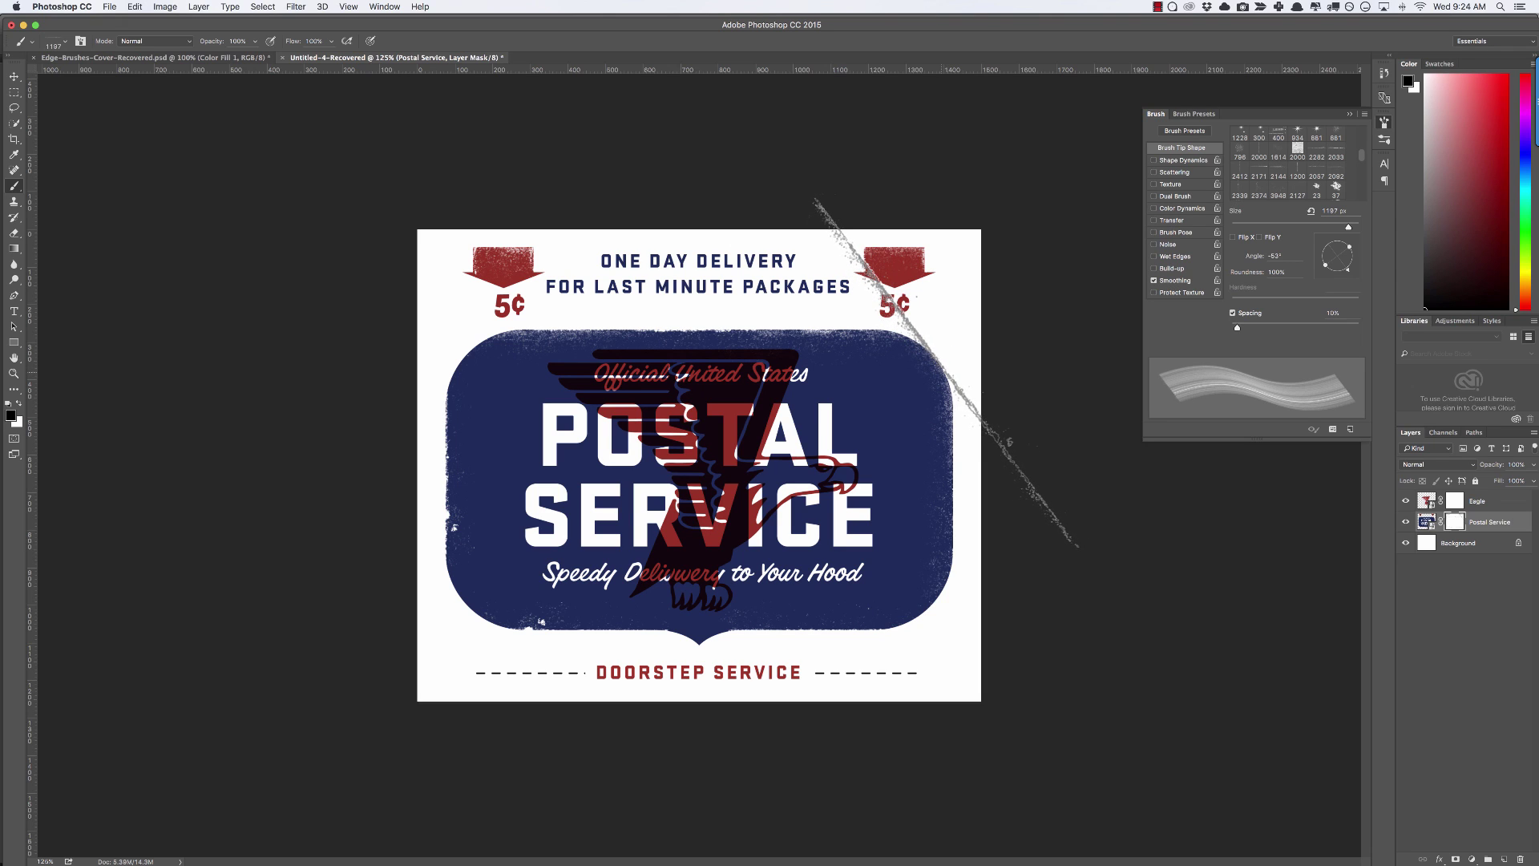
{"action": "key", "text": "super+z"}
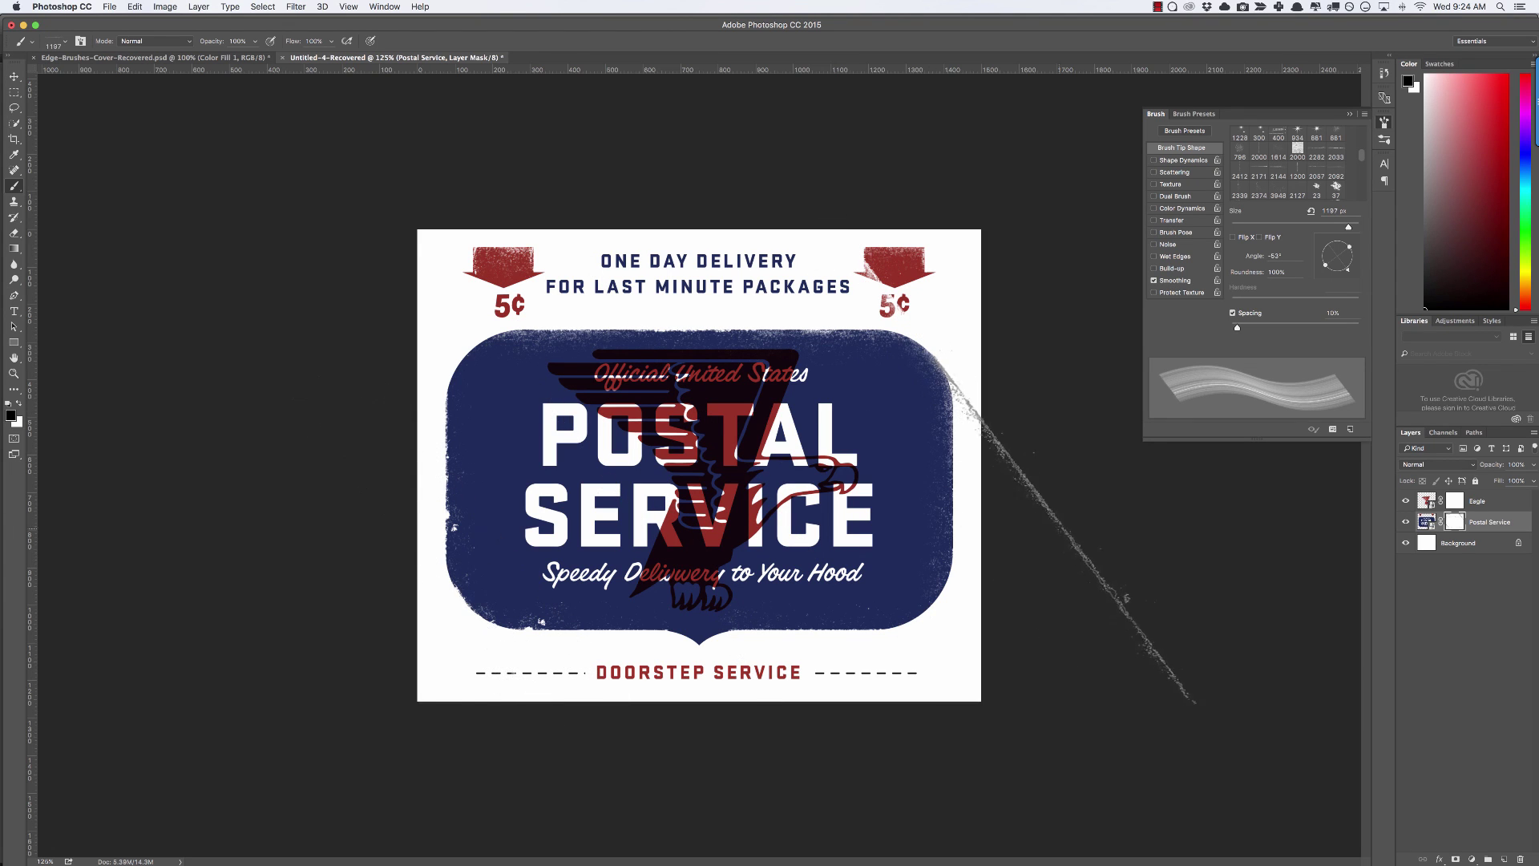
{"action": "left_click_drag", "start_coordinate": [1350, 270], "coordinate": [1324, 274]}
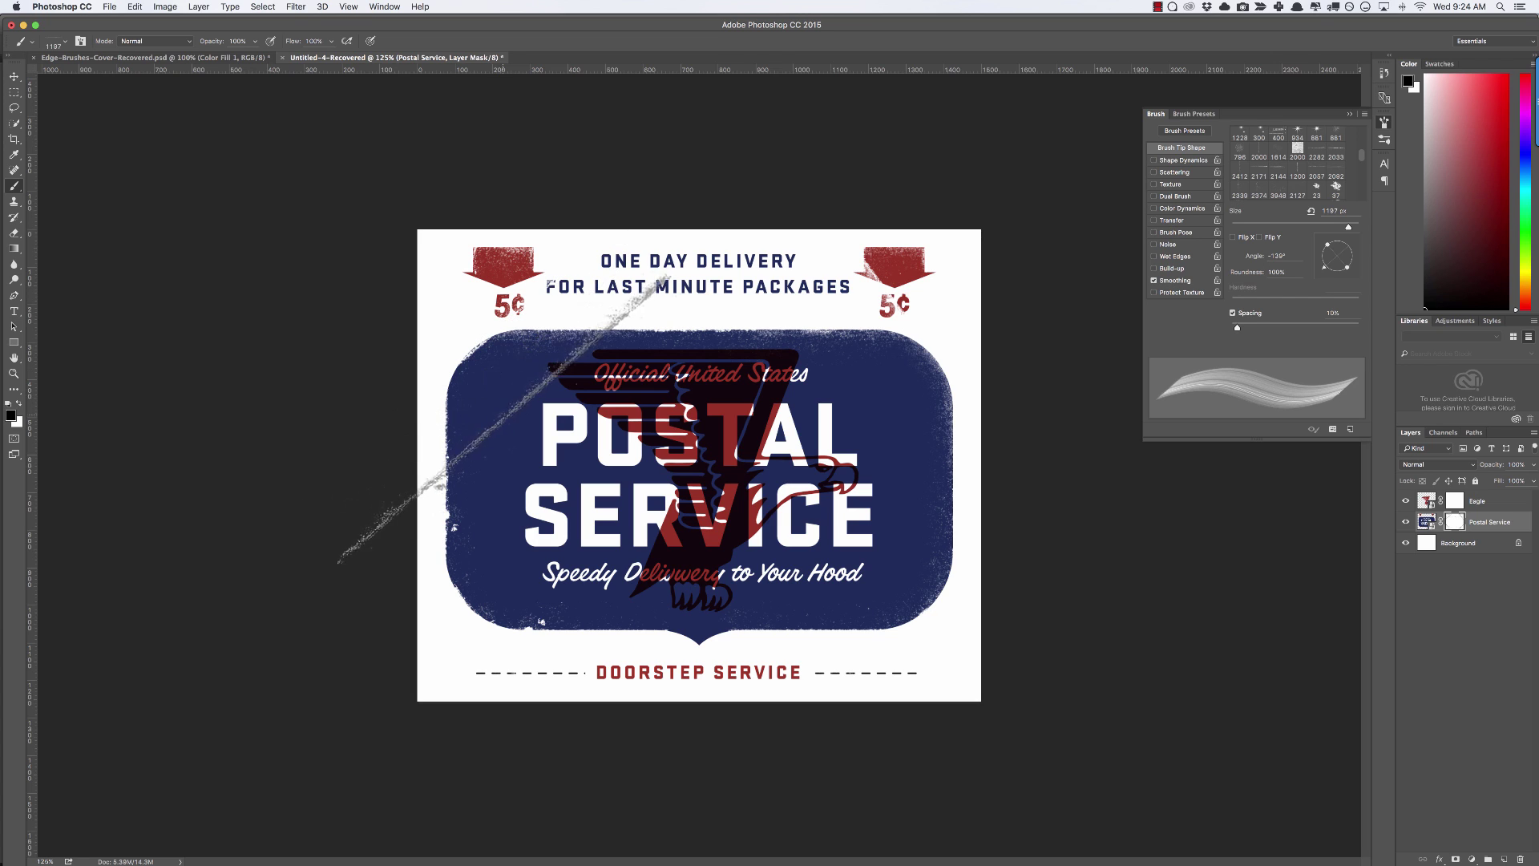
{"action": "key", "text": "Right"}
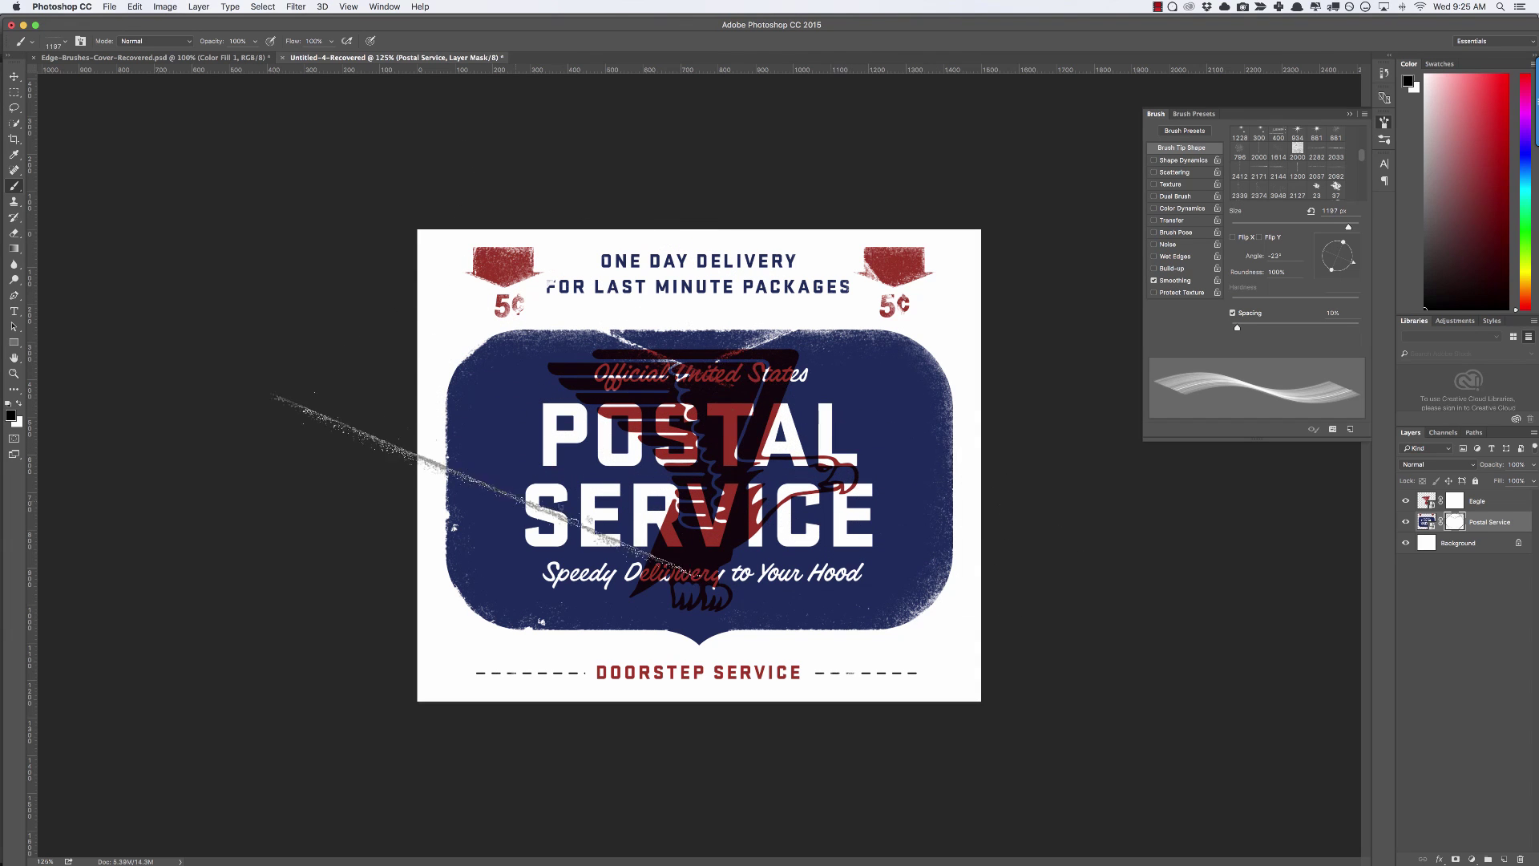
Step: Choose the 2127 px texture brush, reduce it to 1000 px and stamp speckles over the badge on the Postal Service mask
{"action": "left_click", "coordinate": [65, 42]}
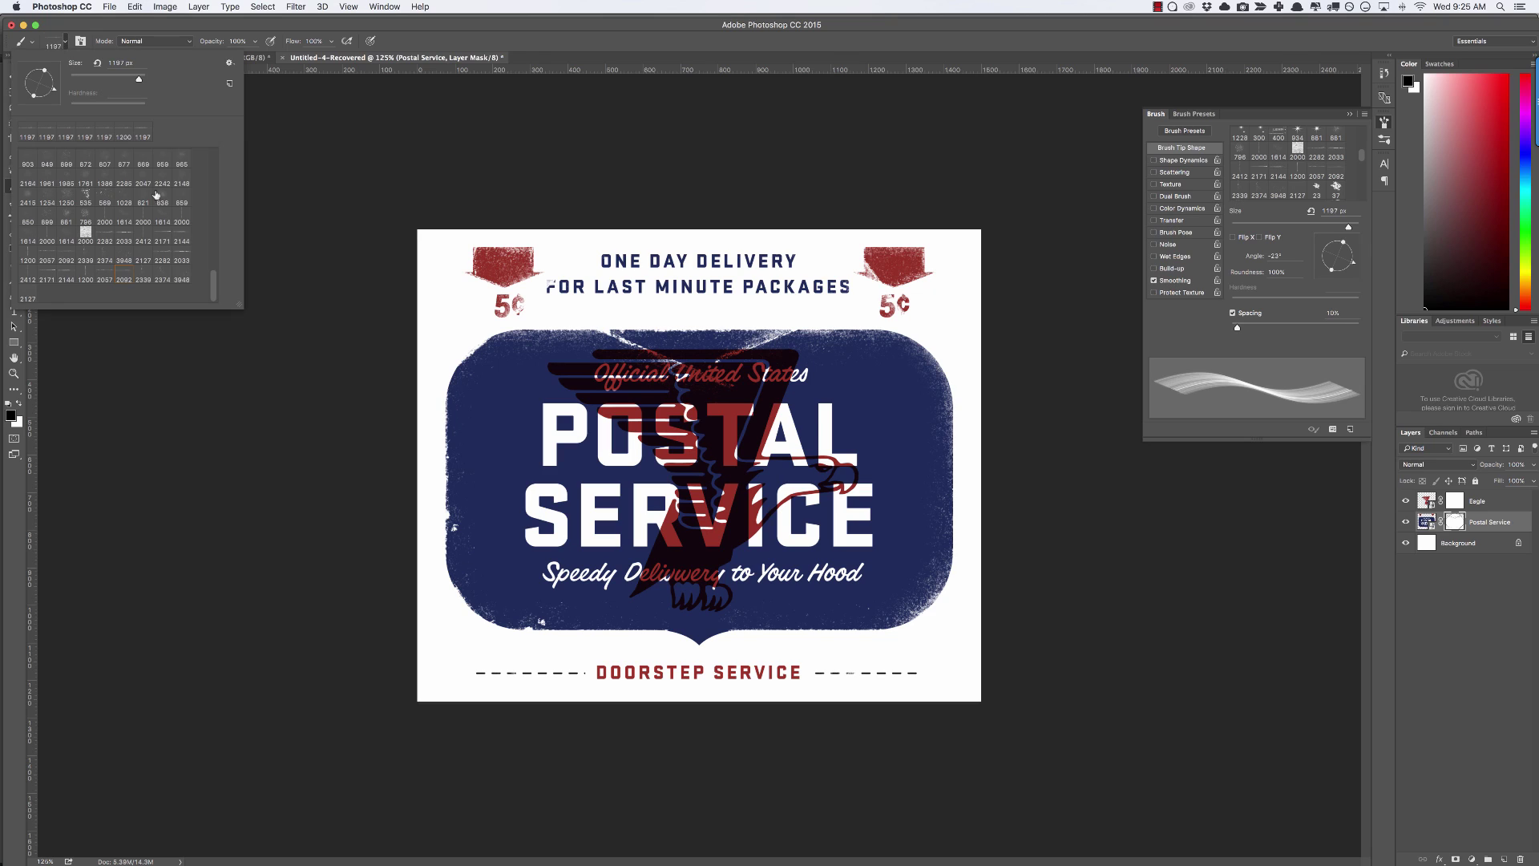
{"action": "left_click", "coordinate": [28, 297]}
{"action": "left_click", "coordinate": [534, 40]}
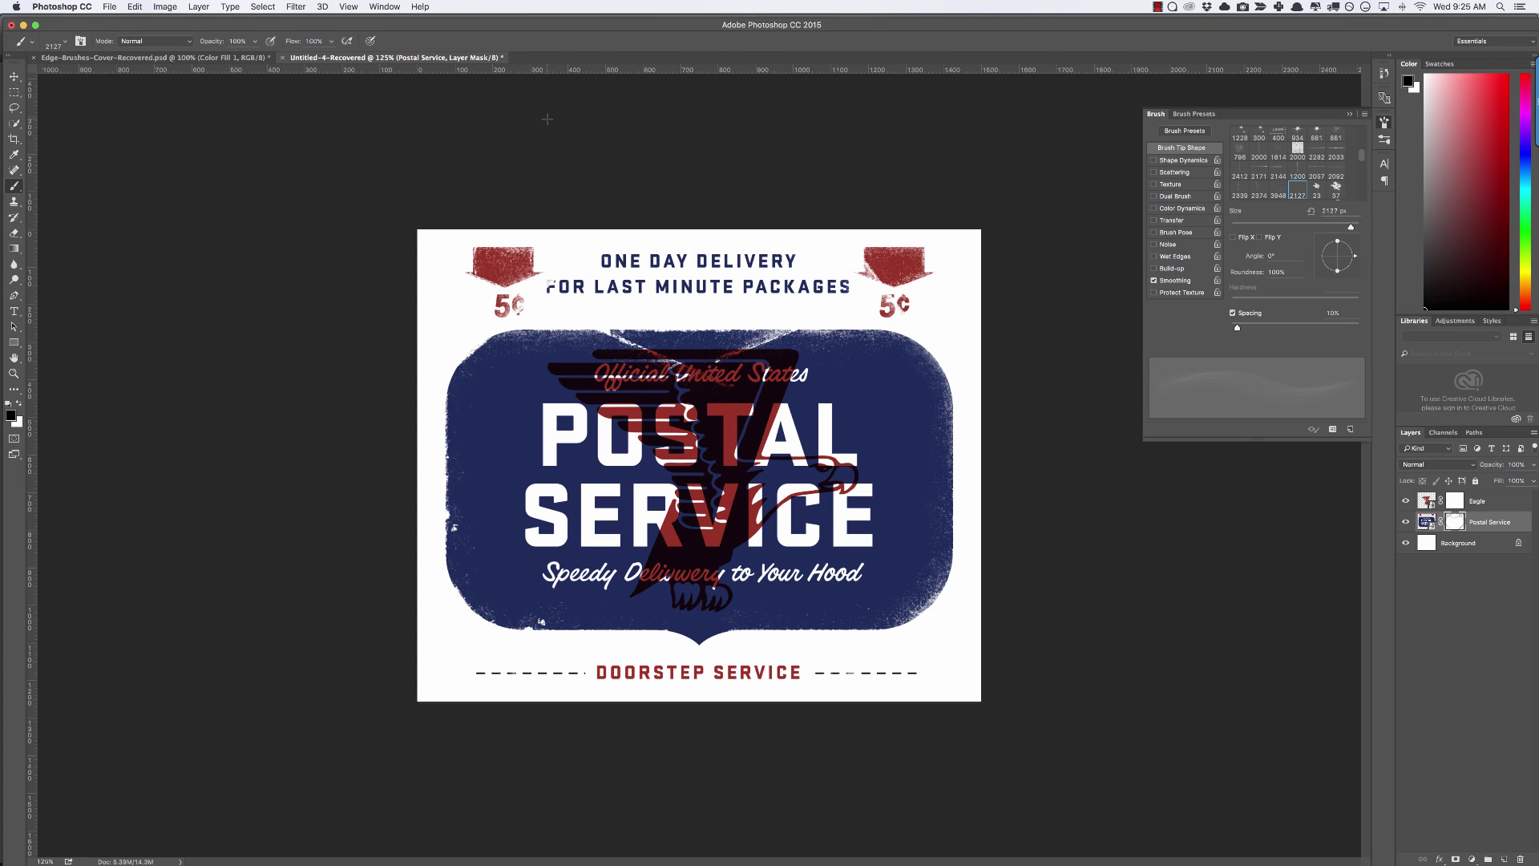
{"action": "key", "text": "bracketleft"}
{"action": "key", "text": "bracketleft"}
{"action": "key", "text": "bracketleft"}
{"action": "key", "text": "bracketleft"}
{"action": "key", "text": "bracketleft"}
{"action": "key", "text": "bracketleft"}
{"action": "key", "text": "bracketleft"}
{"action": "key", "text": "bracketleft"}
Step: Target the Eagle layer's mask and stamp the speckled texture over the eagle
{"action": "left_click", "coordinate": [1456, 501]}
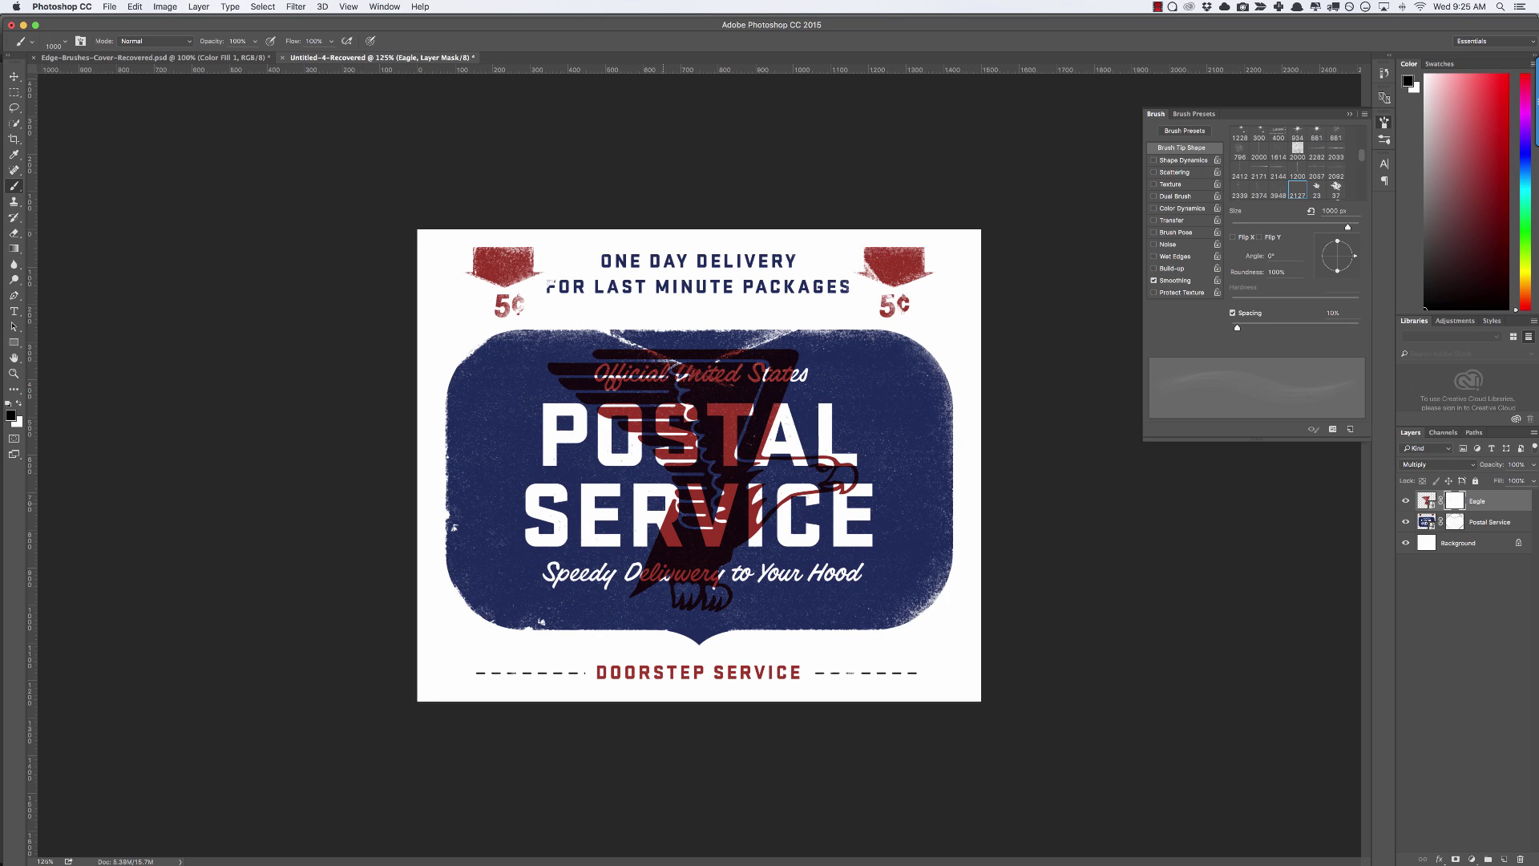
{"action": "left_click", "coordinate": [665, 413]}
Step: Choose the 3848 px texture brush, reduce it to 1200 px and stamp scratches on the Eagle and Postal Service masks
{"action": "left_click", "coordinate": [61, 41]}
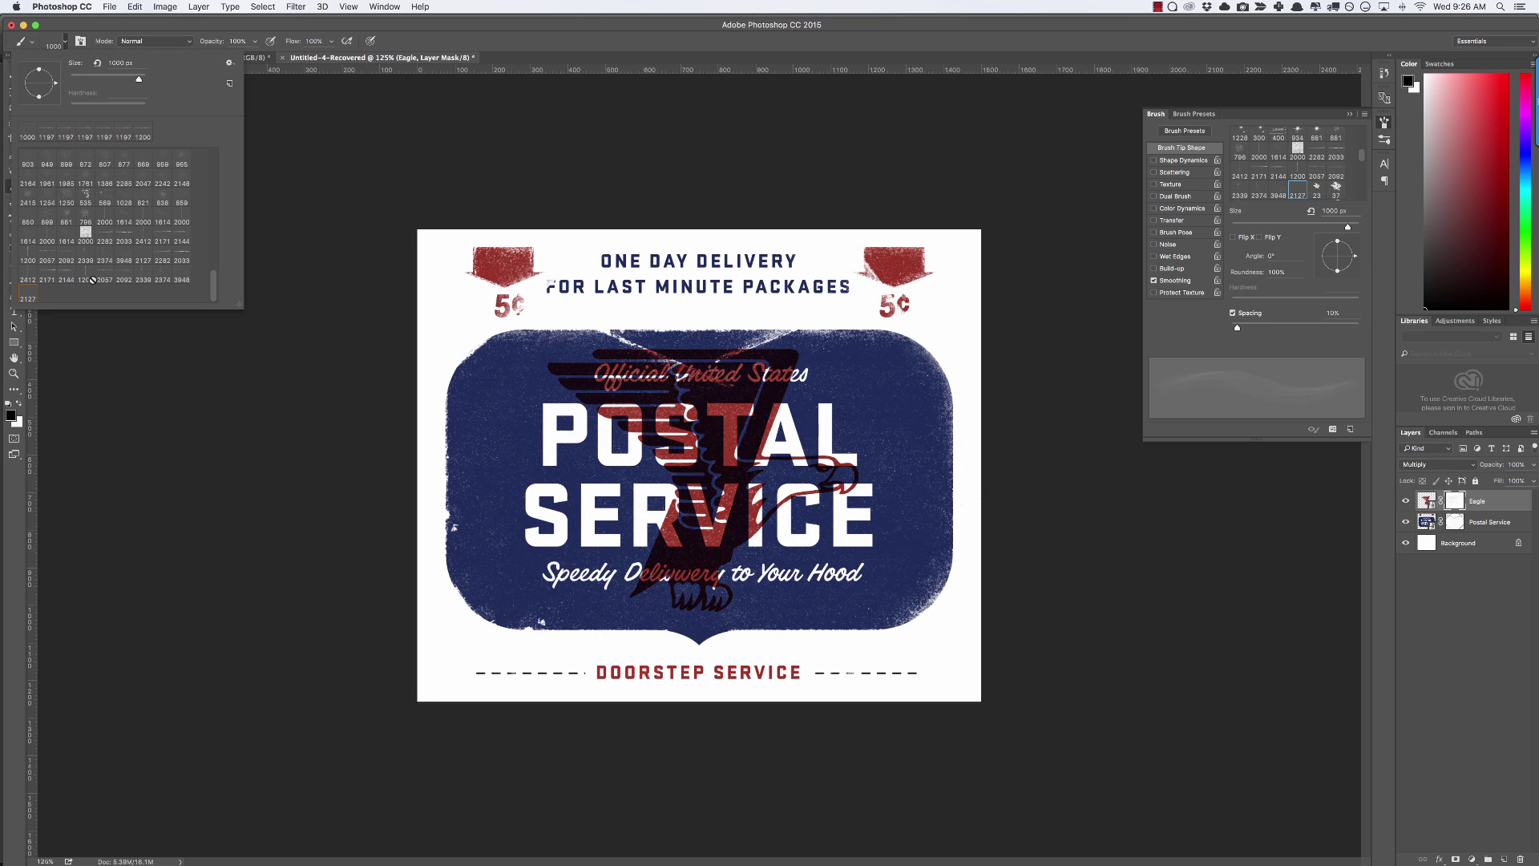
{"action": "left_click", "coordinate": [182, 275]}
{"action": "left_click", "coordinate": [486, 31]}
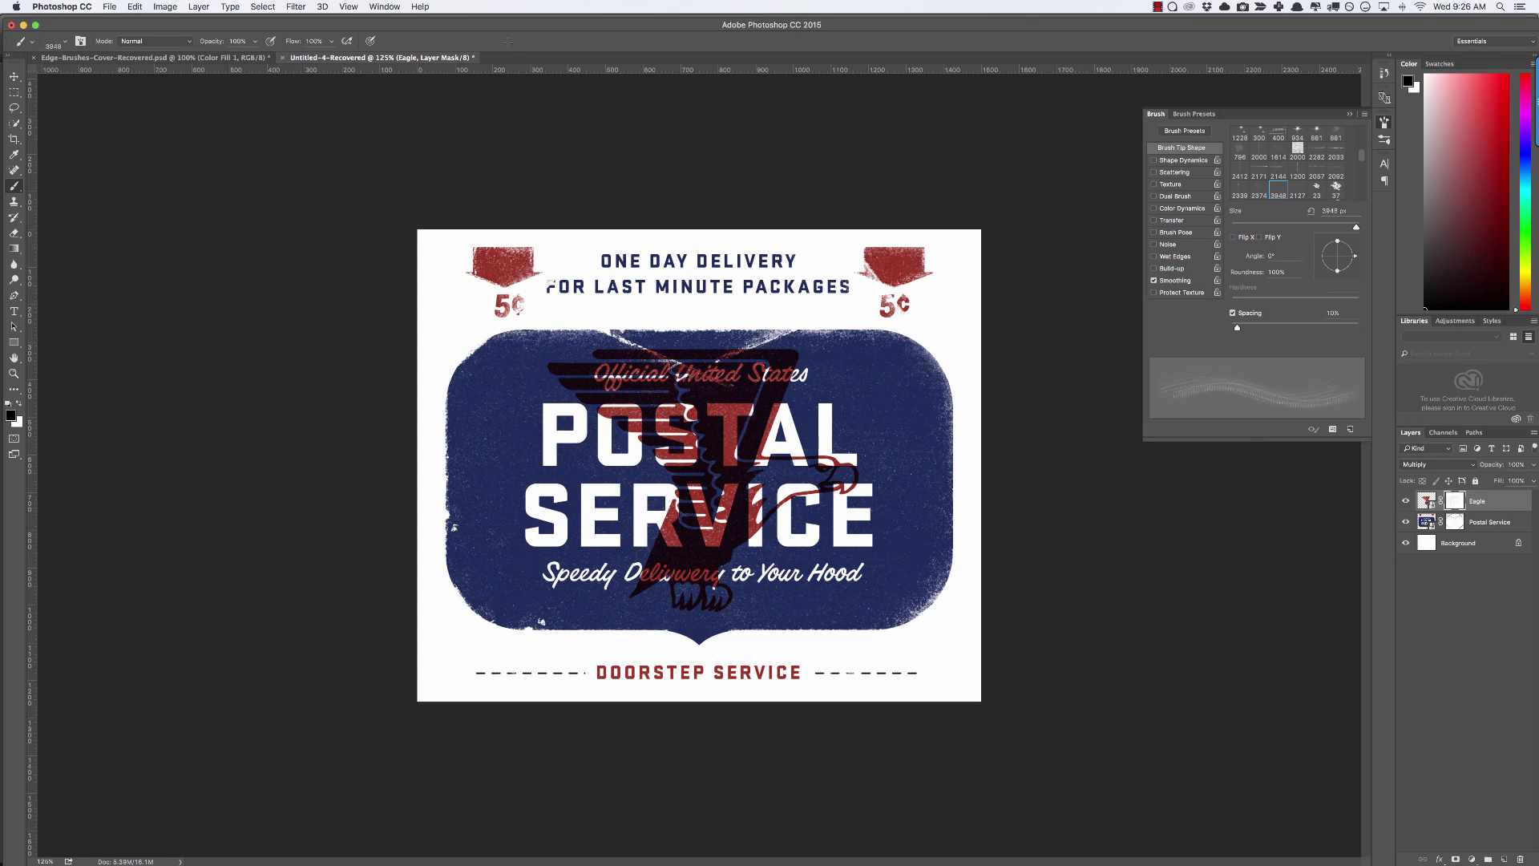
{"action": "key", "text": "bracketleft"}
{"action": "key", "text": "bracketleft"}
{"action": "key", "text": "bracketleft"}
{"action": "key", "text": "bracketleft"}
{"action": "key", "text": "bracketleft"}
{"action": "key", "text": "bracketleft"}
{"action": "key", "text": "bracketleft"}
{"action": "key", "text": "bracketleft"}
{"action": "left_click", "coordinate": [1456, 523]}
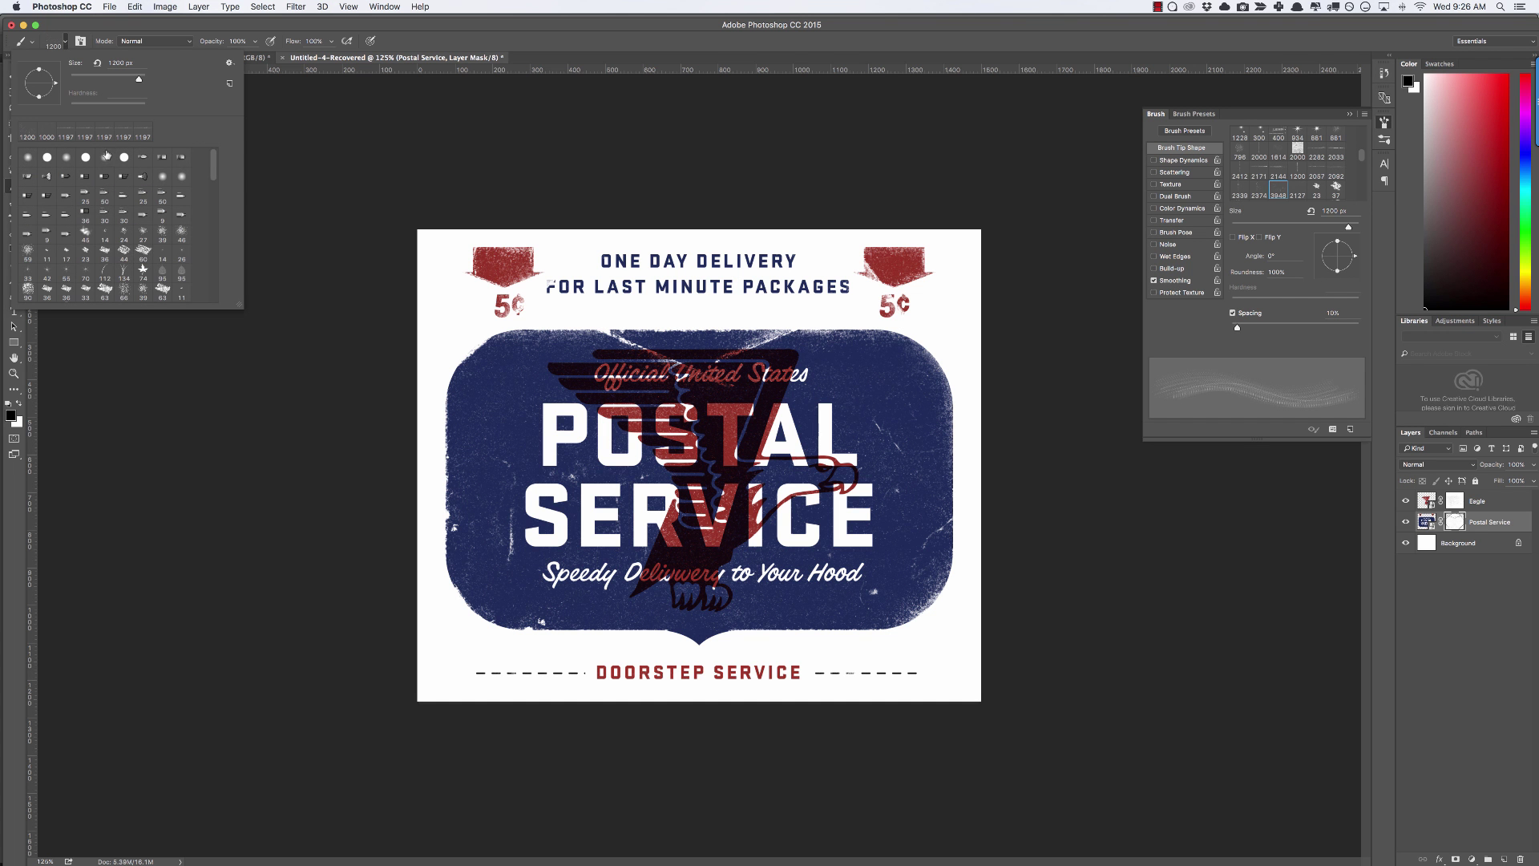
Step: Switch to a hard round brush, reduce it to a small size and swap the colors so white is the foreground
{"action": "type", "text": "200"}
{"action": "key", "text": "Return"}
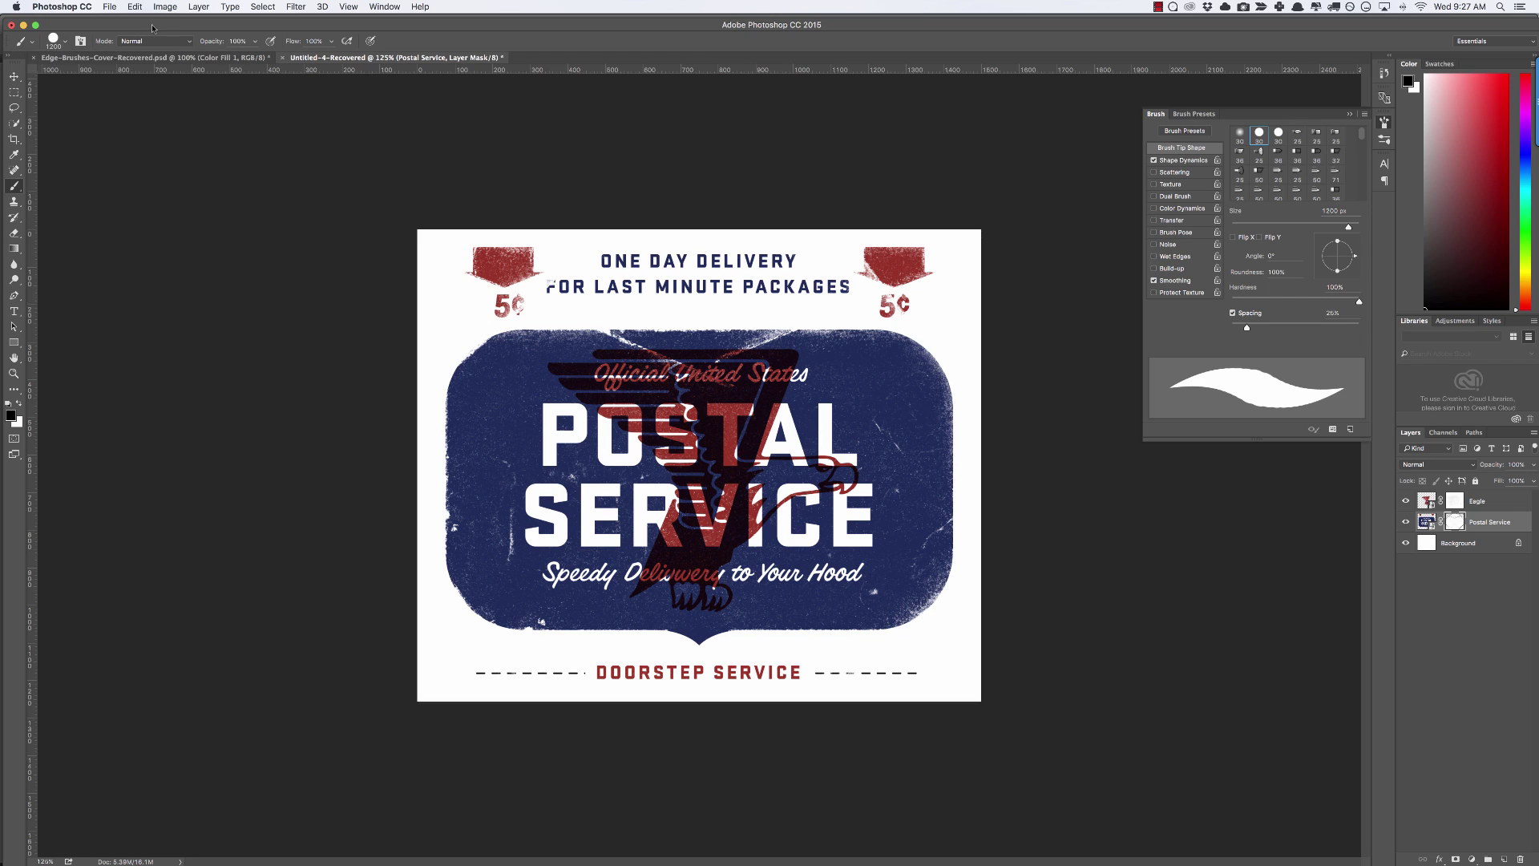
{"action": "key", "text": "bracketleft"}
{"action": "key", "text": "bracketleft"}
{"action": "key", "text": "bracketleft"}
{"action": "key", "text": "bracketleft"}
{"action": "key", "text": "bracketleft"}
{"action": "key", "text": "bracketleft"}
{"action": "key", "text": "bracketleft"}
{"action": "key", "text": "bracketleft"}
{"action": "key", "text": "bracketleft"}
{"action": "key", "text": "bracketleft"}
{"action": "key", "text": "bracketleft"}
{"action": "key", "text": "bracketleft"}
{"action": "key", "text": "bracketleft"}
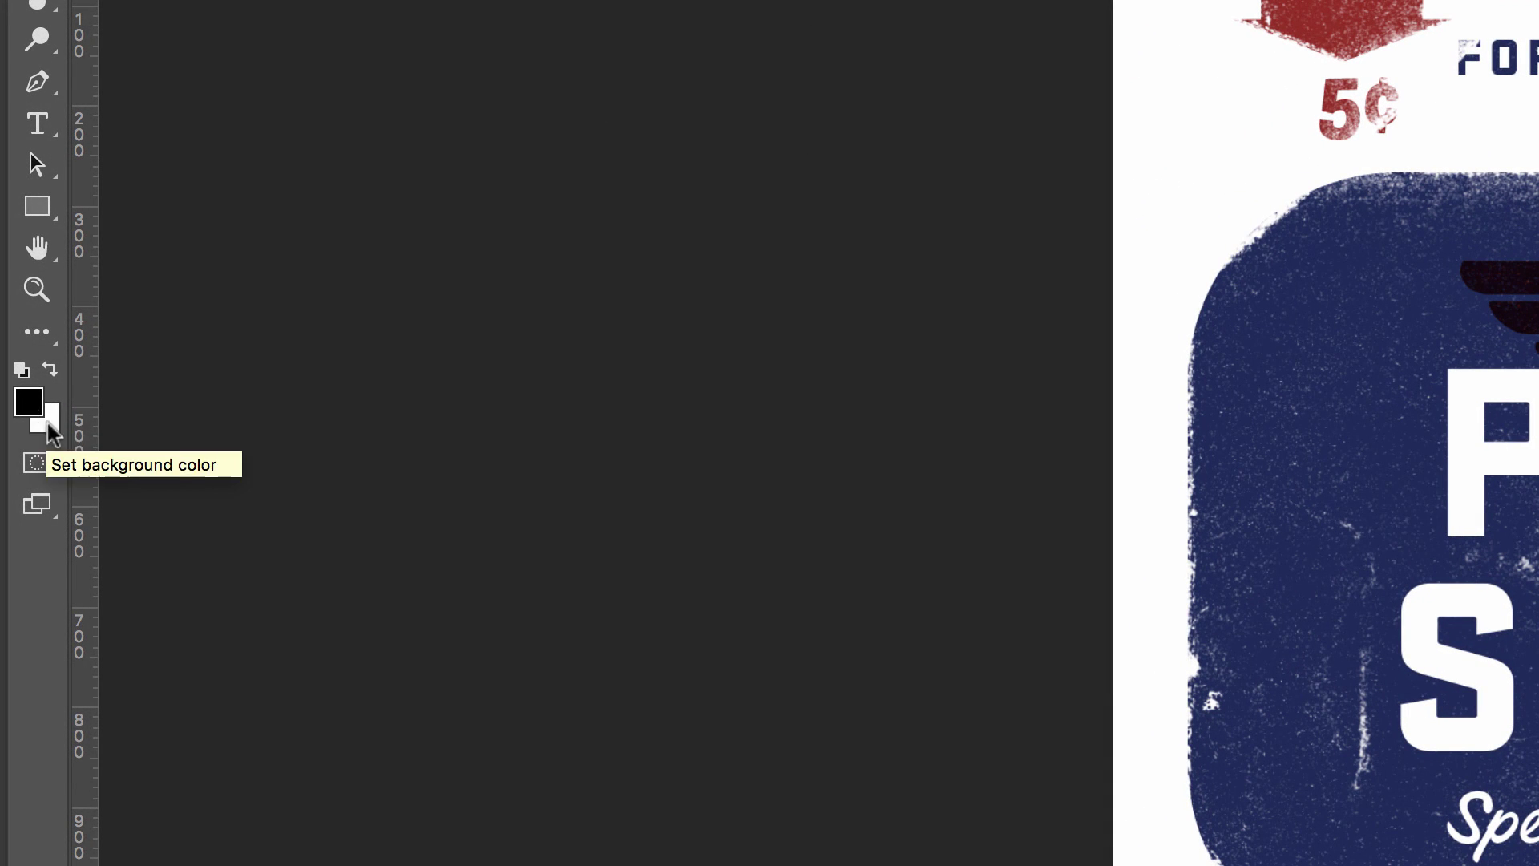
{"action": "left_click", "coordinate": [50, 369]}
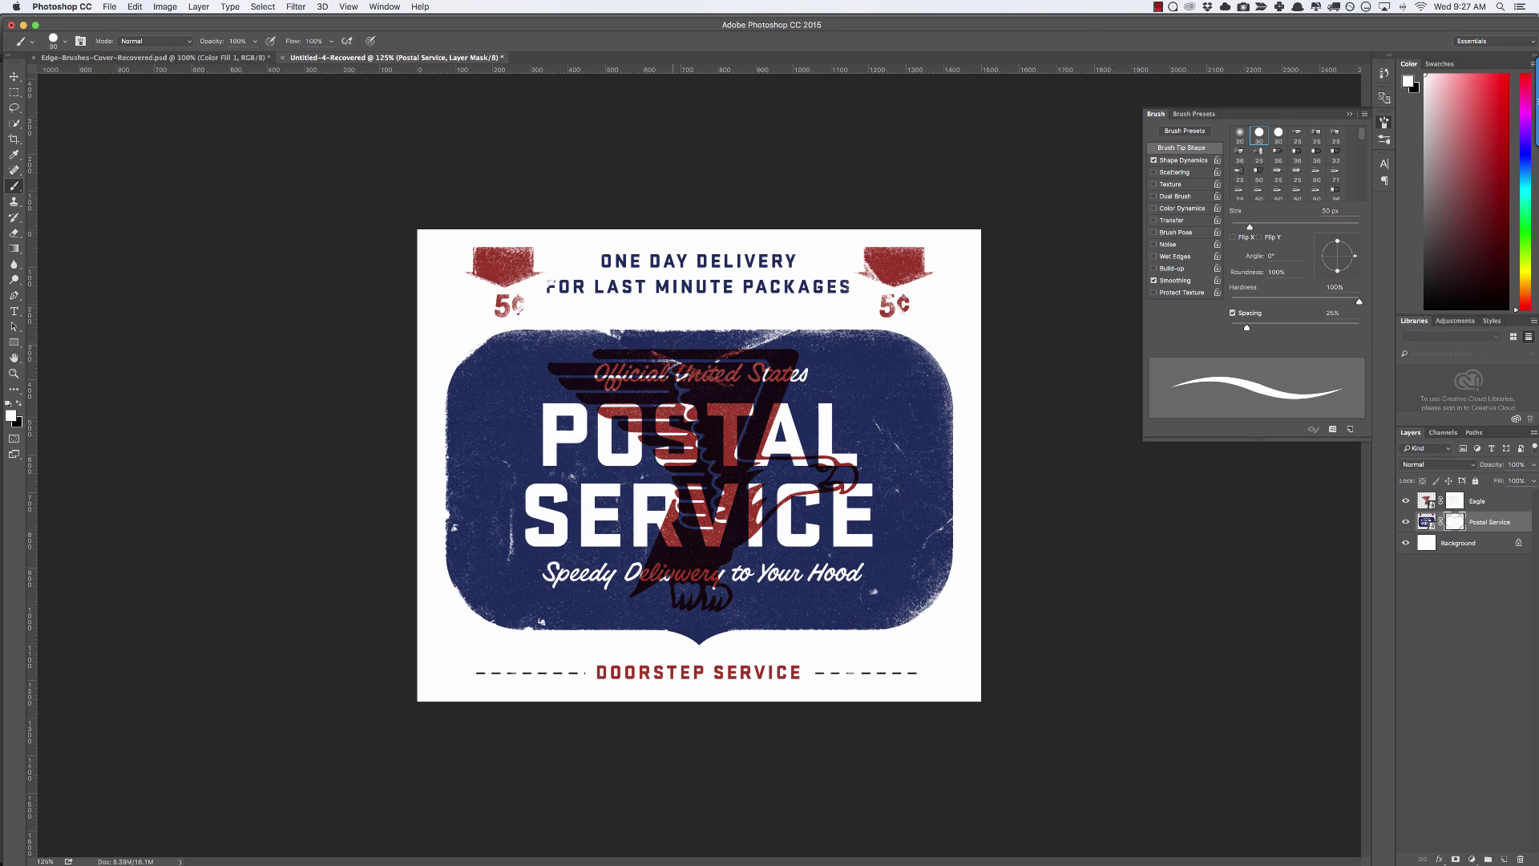
Step: Set the brush to 62% opacity and 51% flow, and paint back the right-hand 5¢ and the F of FOR on the mask
{"action": "key", "text": "super+z"}
{"action": "left_click", "coordinate": [255, 43]}
{"action": "left_click_drag", "start_coordinate": [231, 56], "coordinate": [222, 56]}
{"action": "left_click", "coordinate": [331, 41]}
{"action": "left_click_drag", "start_coordinate": [330, 56], "coordinate": [303, 57]}
{"action": "key", "text": "Return"}
{"action": "key", "text": "6"}
{"action": "key", "text": "2"}
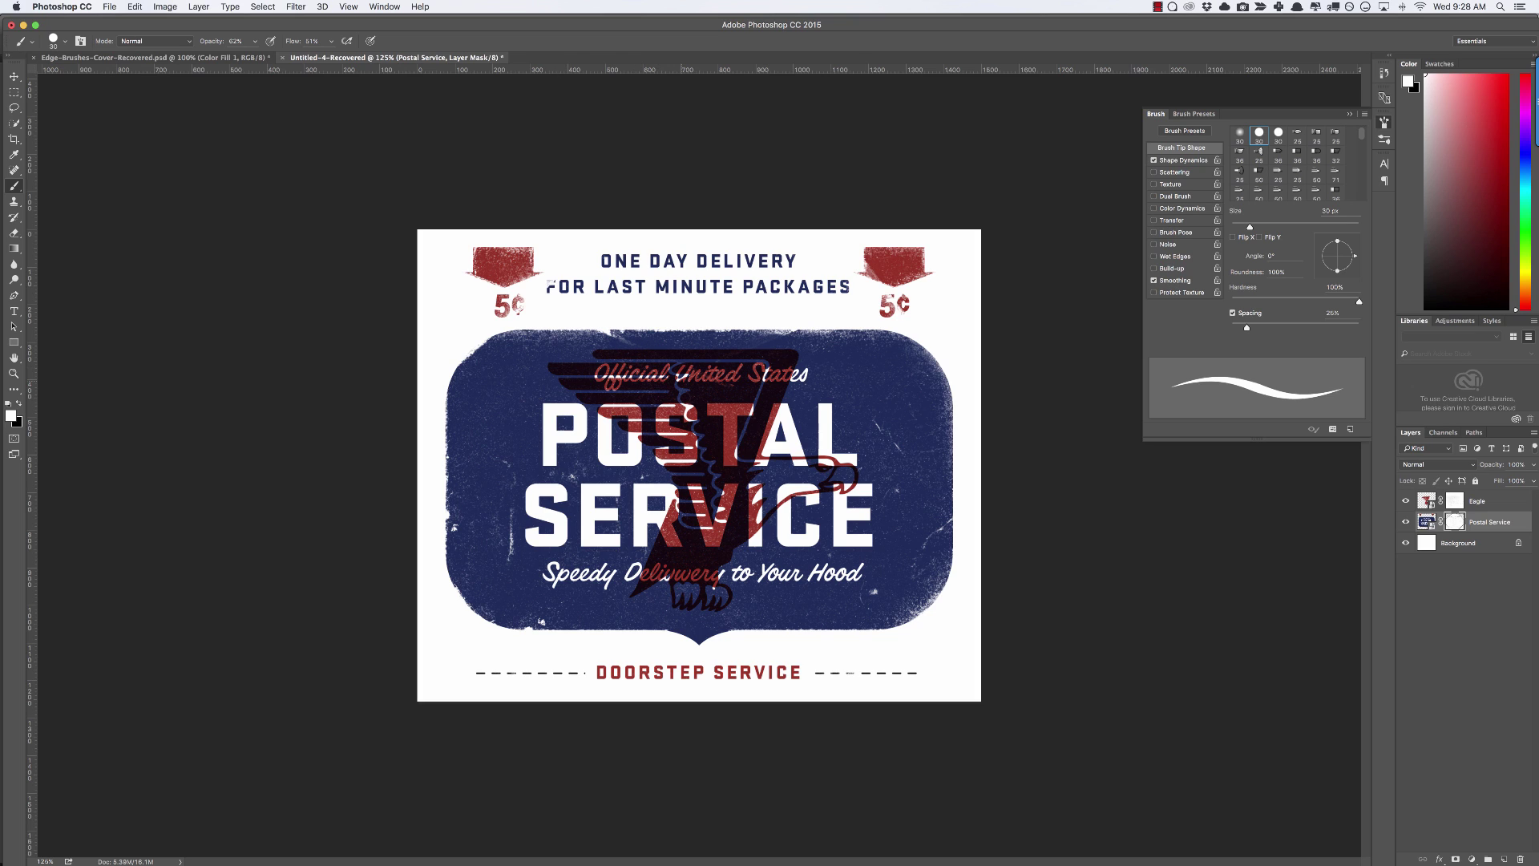
{"action": "left_click_drag", "start_coordinate": [886, 302], "coordinate": [903, 309]}
{"action": "left_click", "coordinate": [548, 282]}
Step: Add a Solid Color fill layer above the Background in cream #f0ead1 and return to the Brush tool
{"action": "left_click", "coordinate": [1472, 547]}
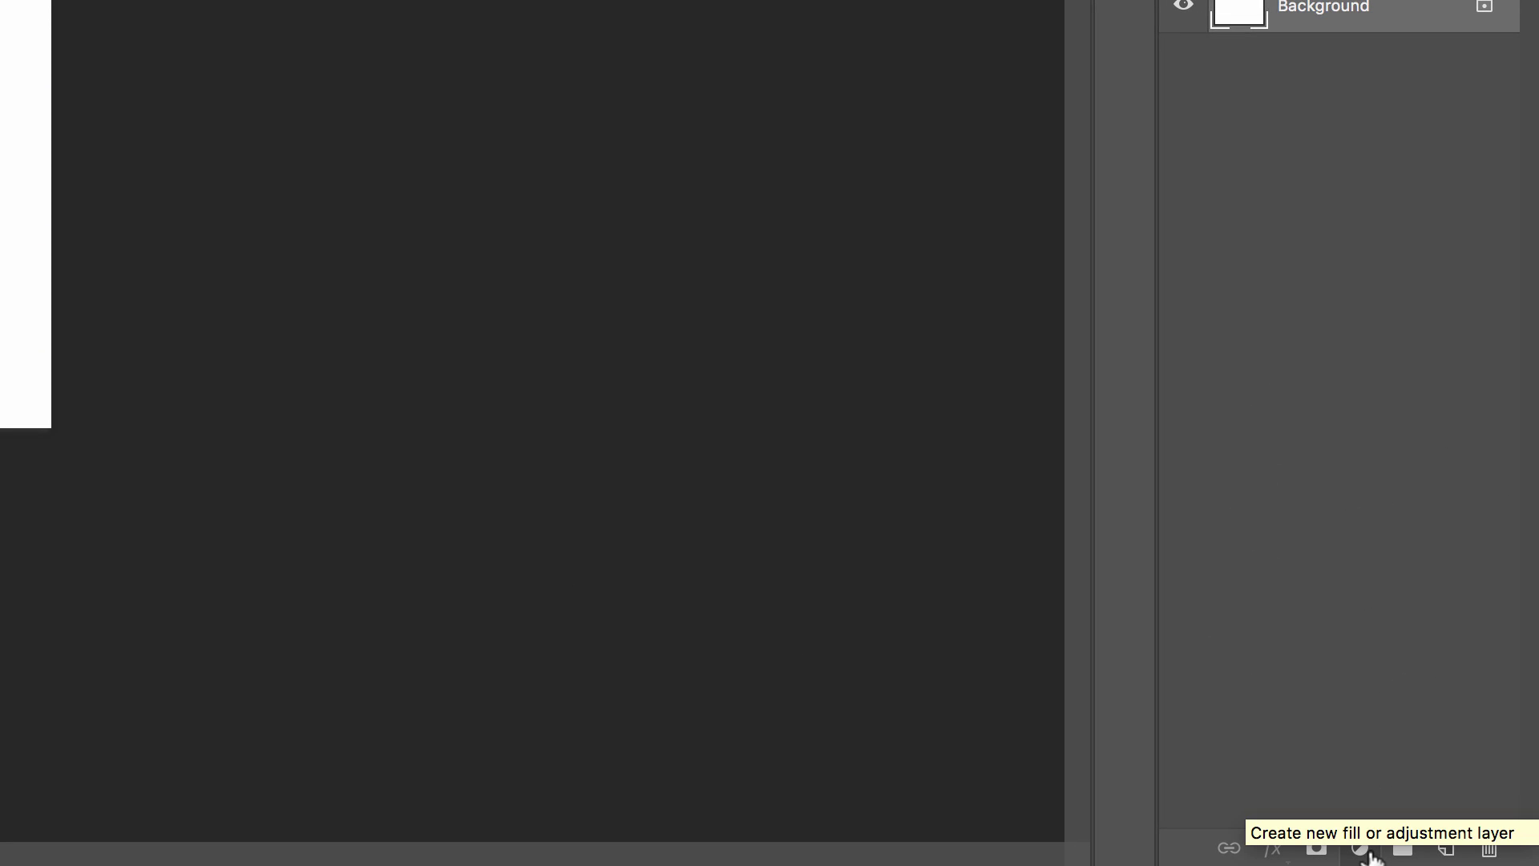
{"action": "left_click", "coordinate": [1363, 851]}
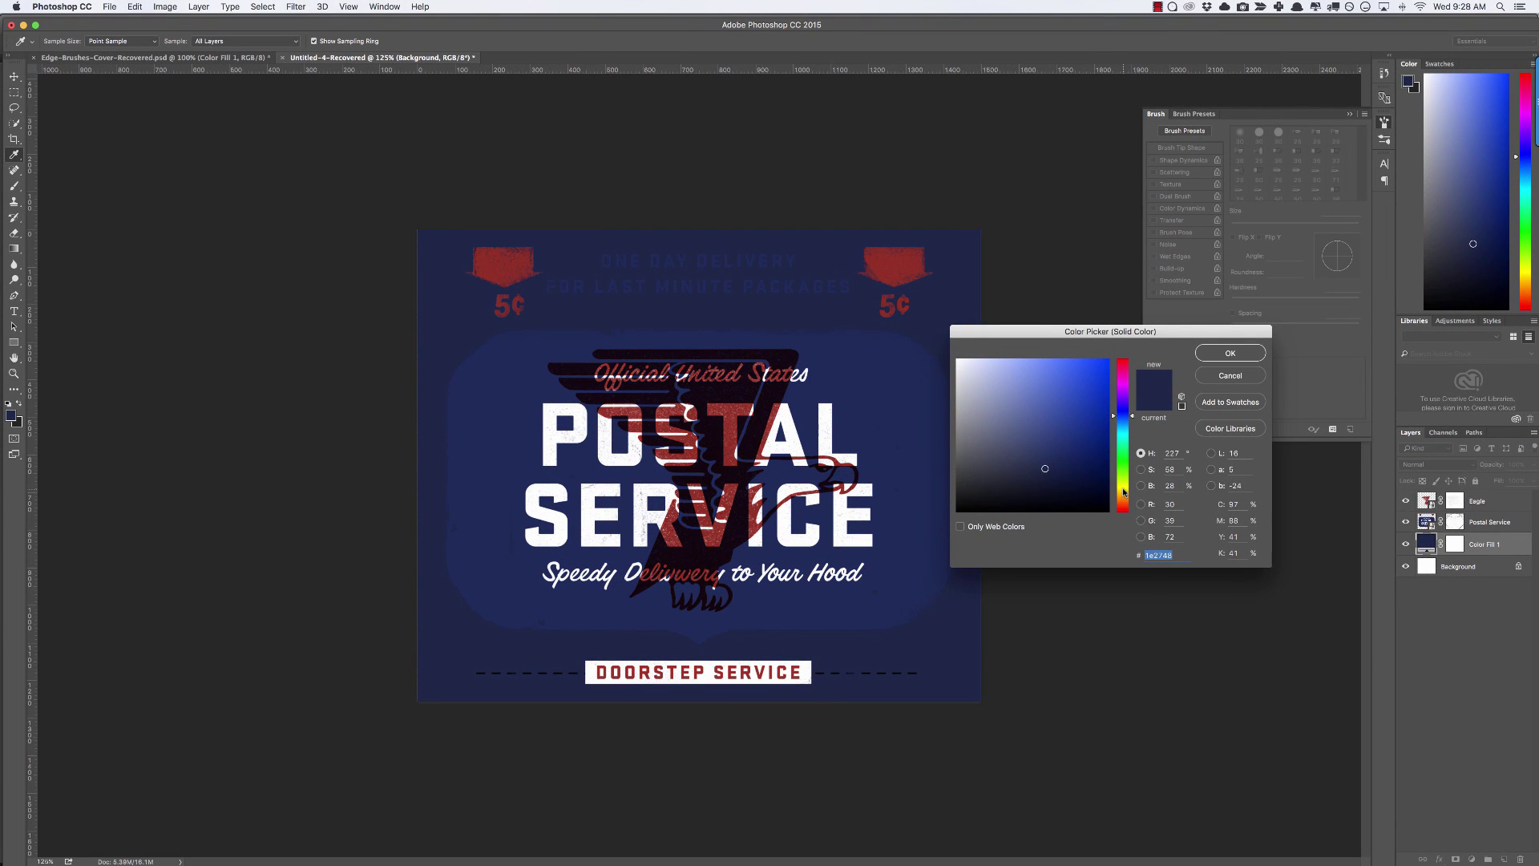
{"action": "left_click", "coordinate": [1123, 492]}
{"action": "left_click", "coordinate": [966, 358]}
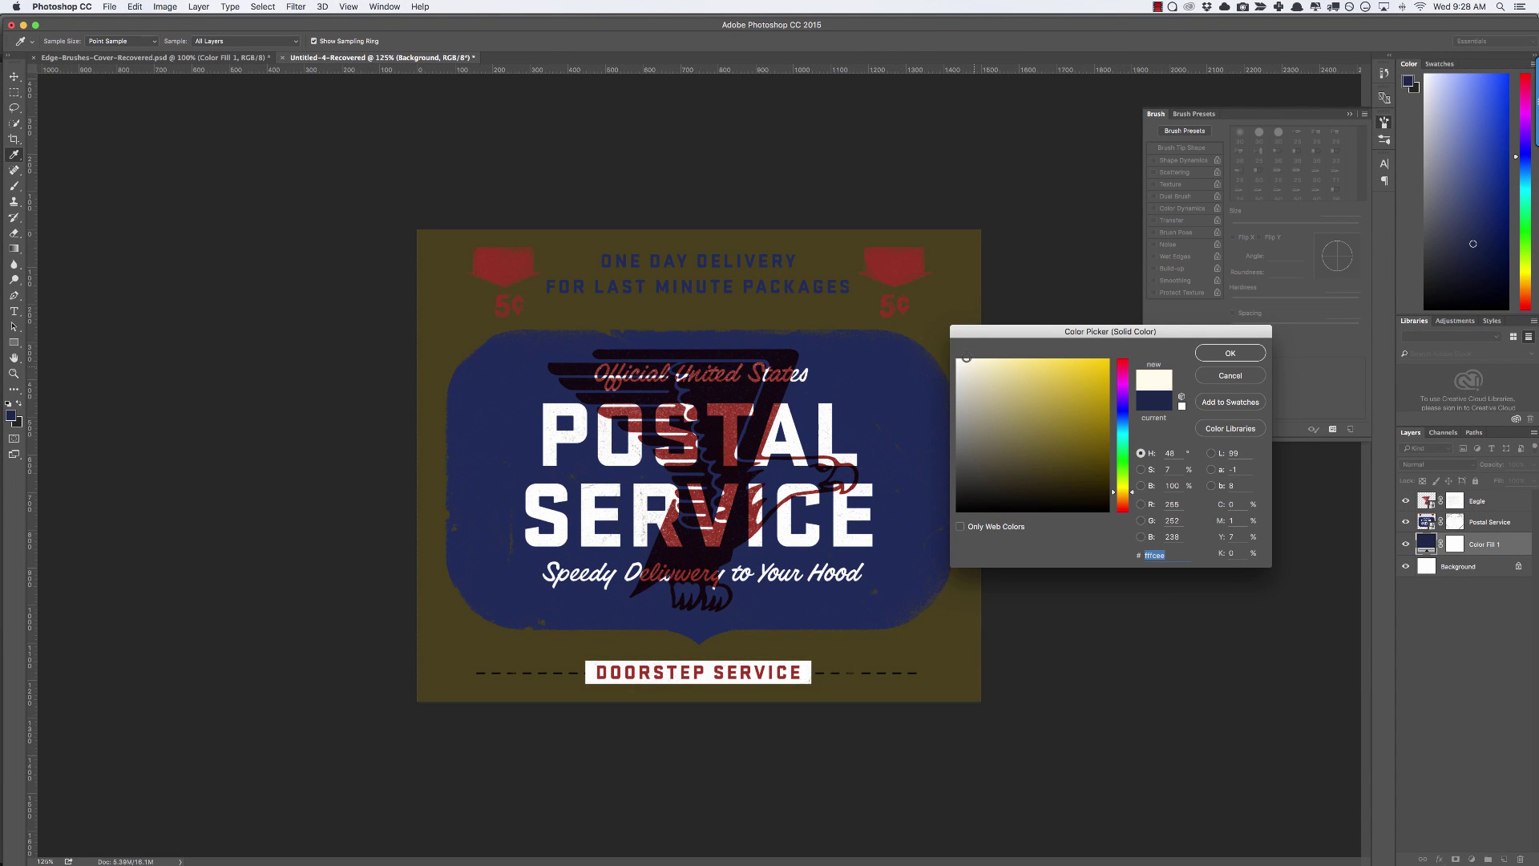
{"action": "left_click_drag", "start_coordinate": [967, 358], "coordinate": [975, 367]}
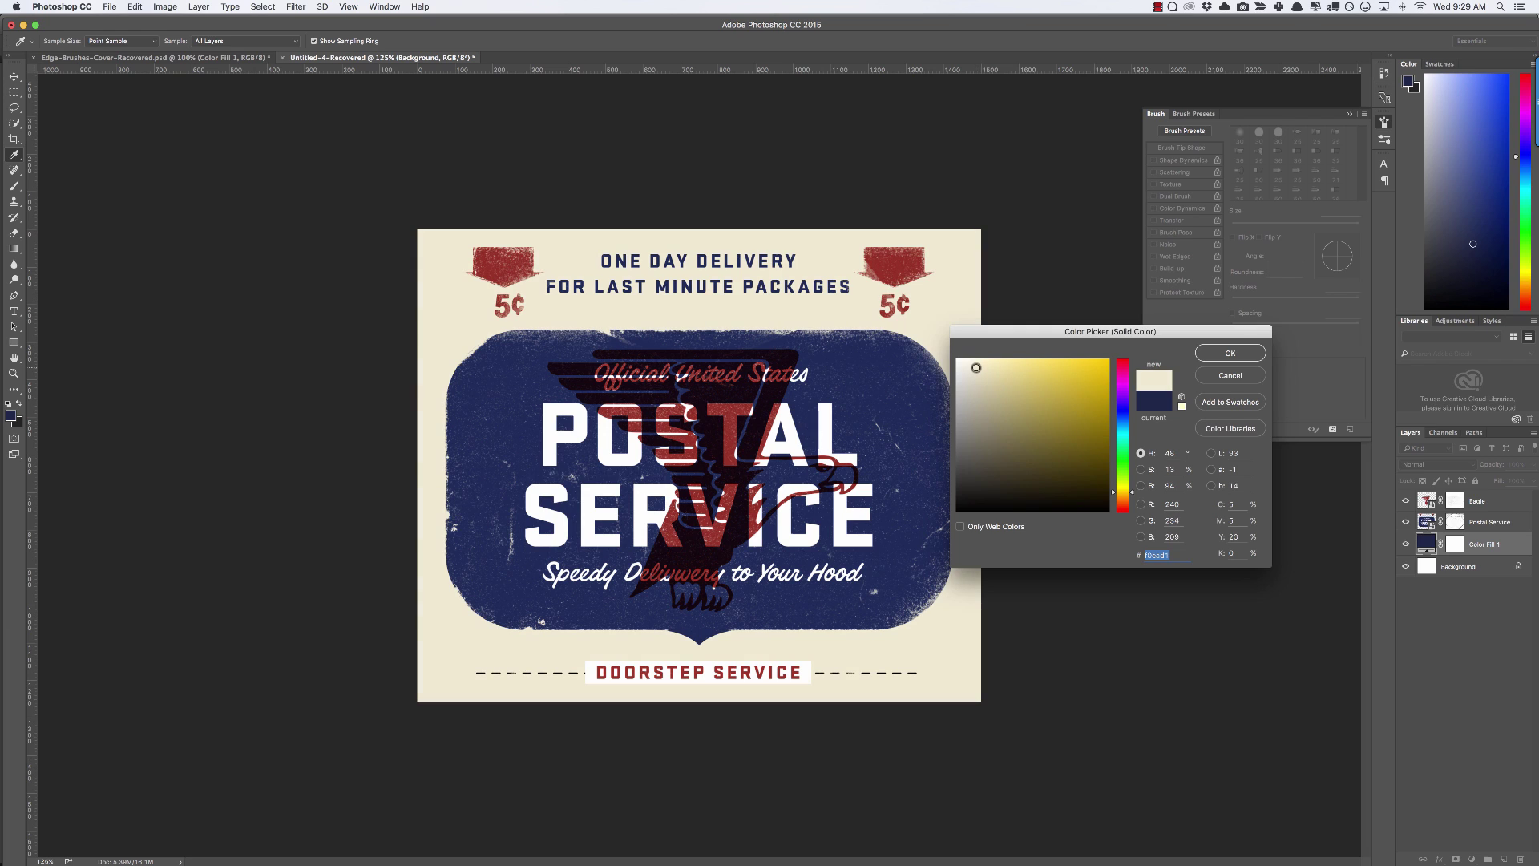
{"action": "left_click", "coordinate": [1231, 353]}
{"action": "key", "text": "b"}
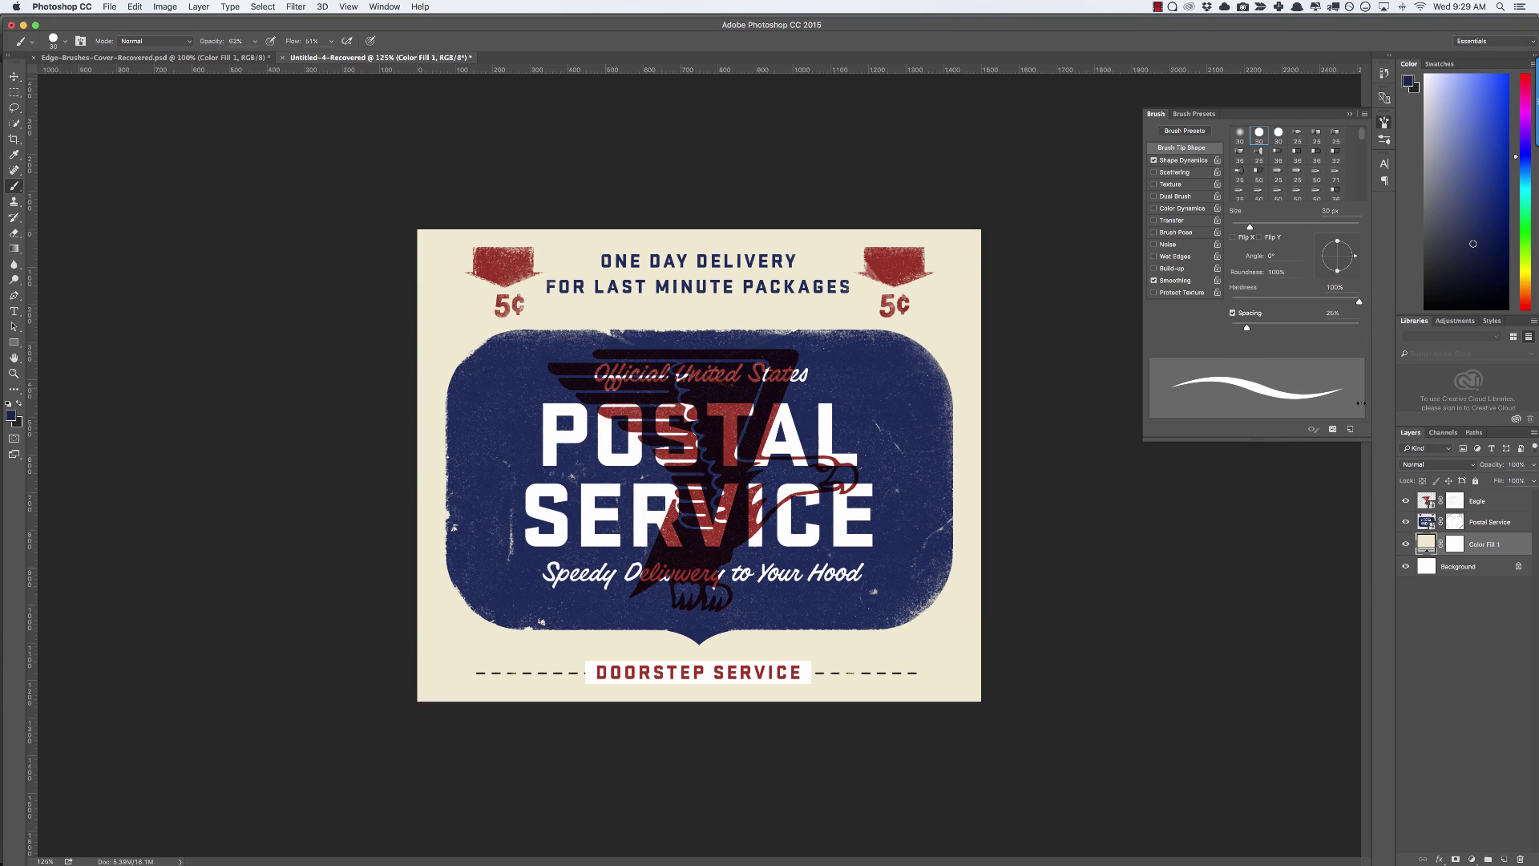
Step: Set the Postal Service layer's blending mode to Multiply
{"action": "left_click", "coordinate": [1483, 522]}
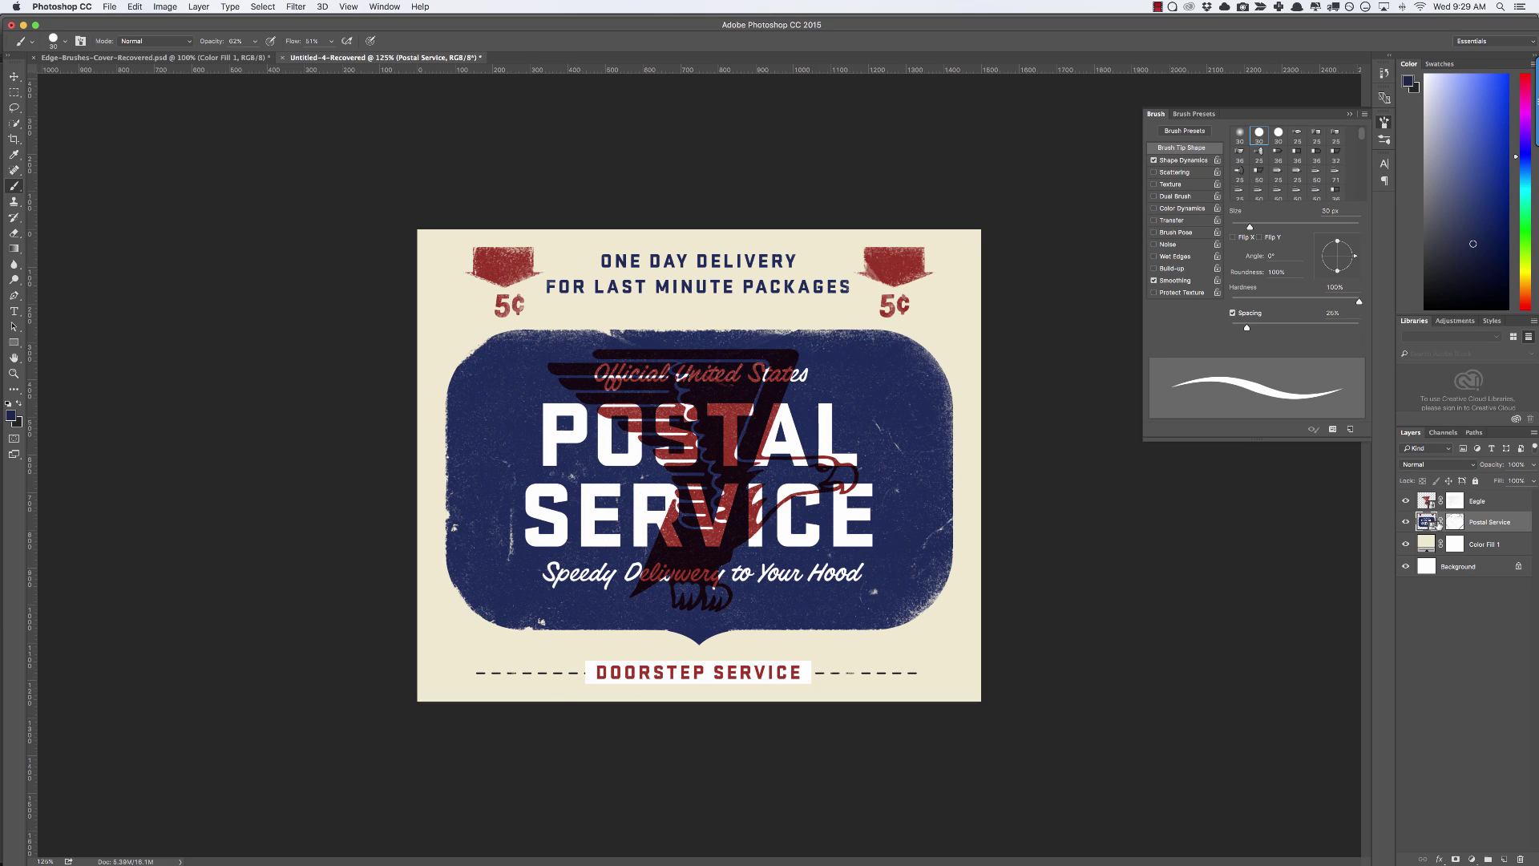
{"action": "left_click", "coordinate": [1468, 465]}
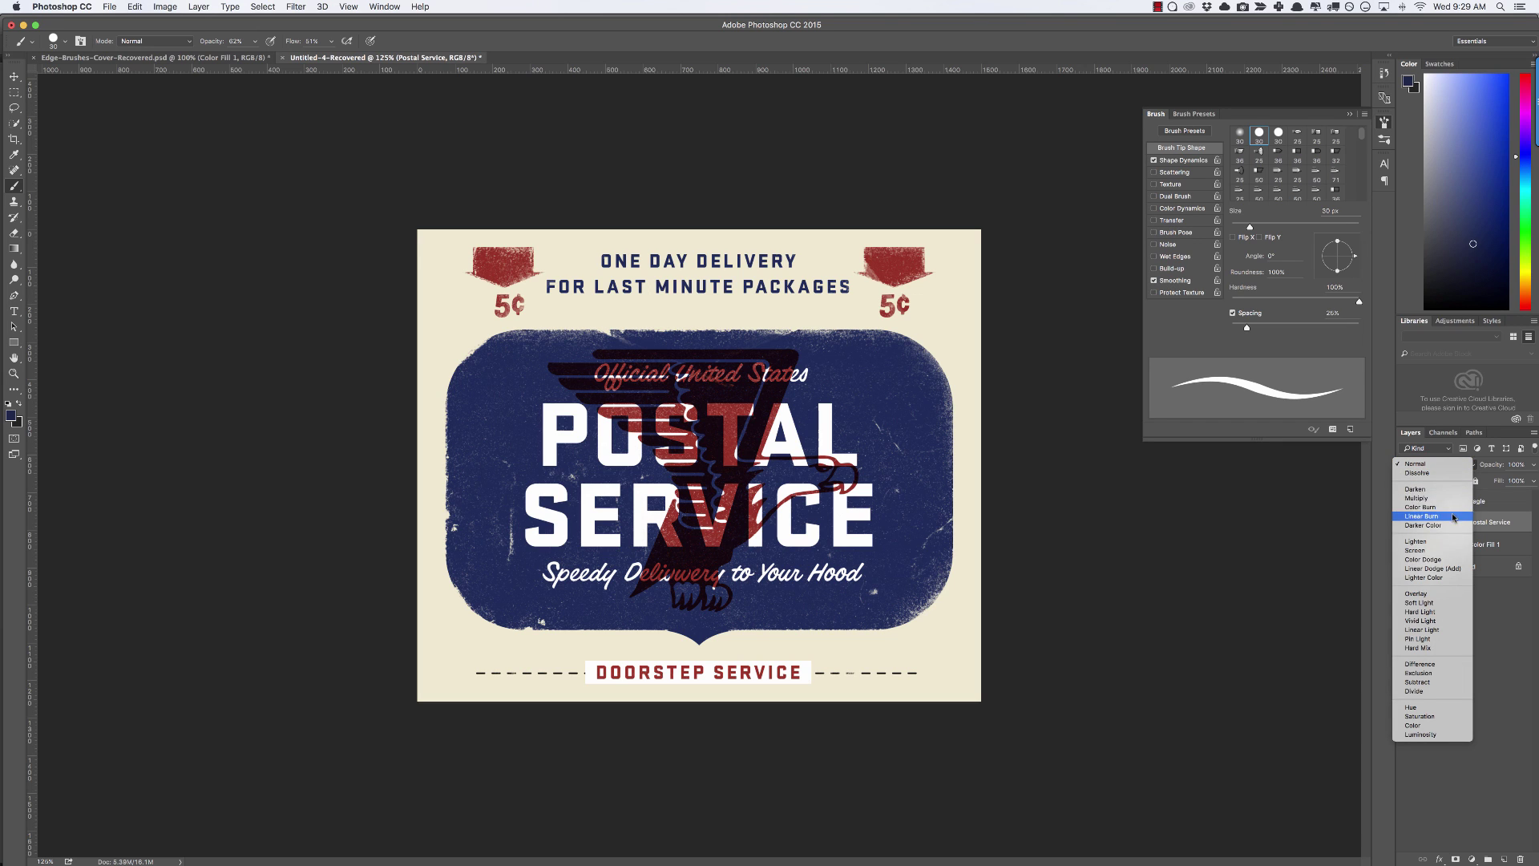
{"action": "left_click", "coordinate": [1450, 499]}
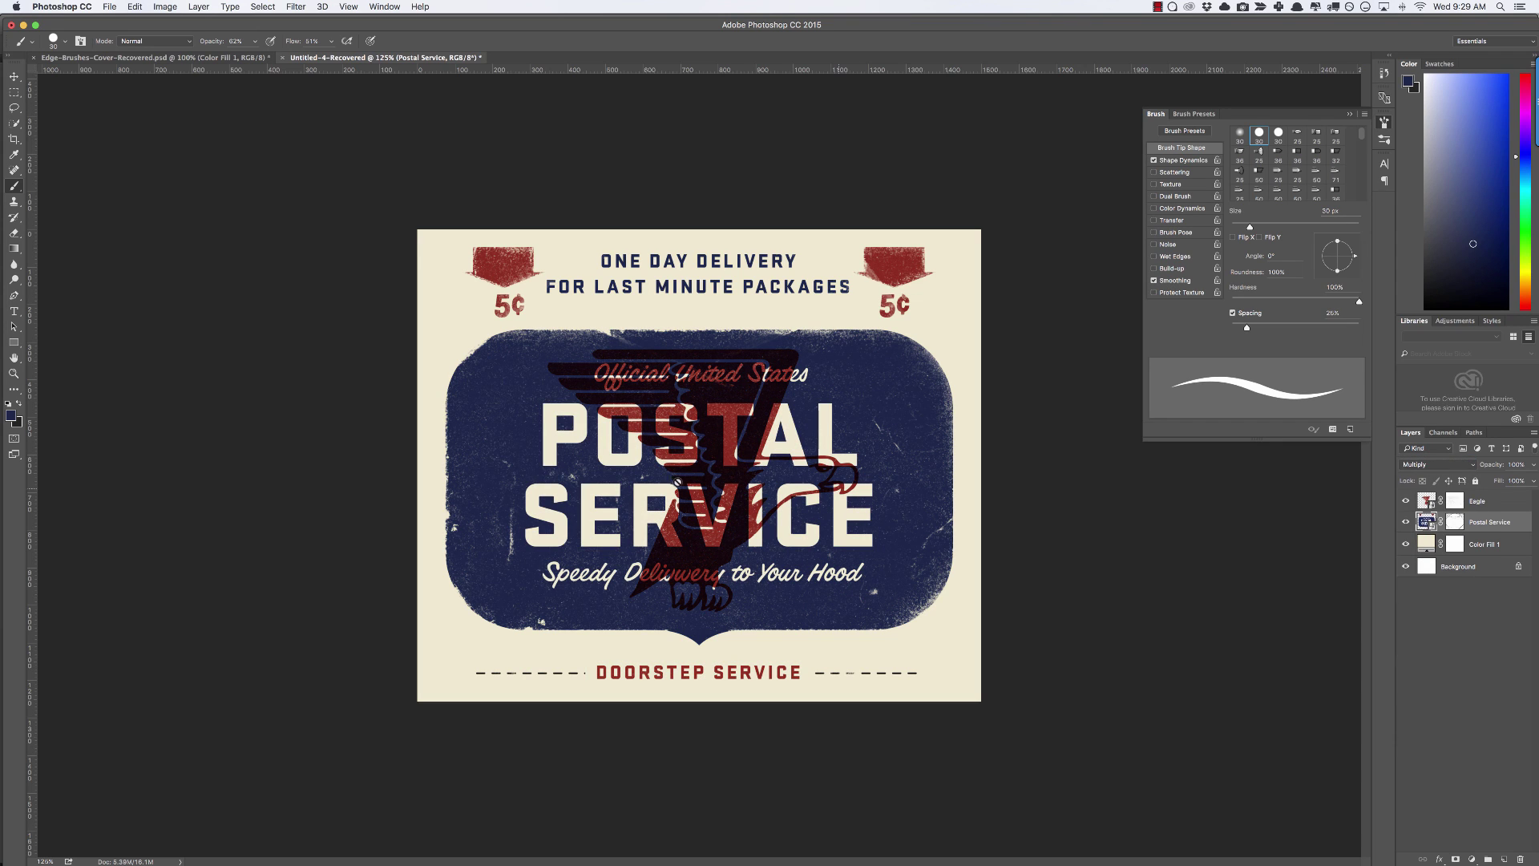